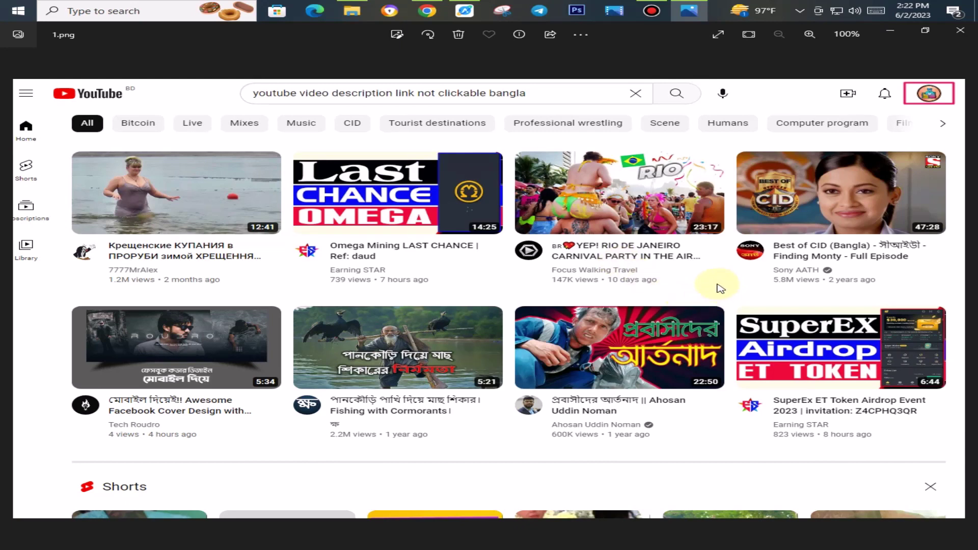
- Switch to Chrome and examine the links in the description of the Wiki Expo Airdrop video
left_click(427, 19)
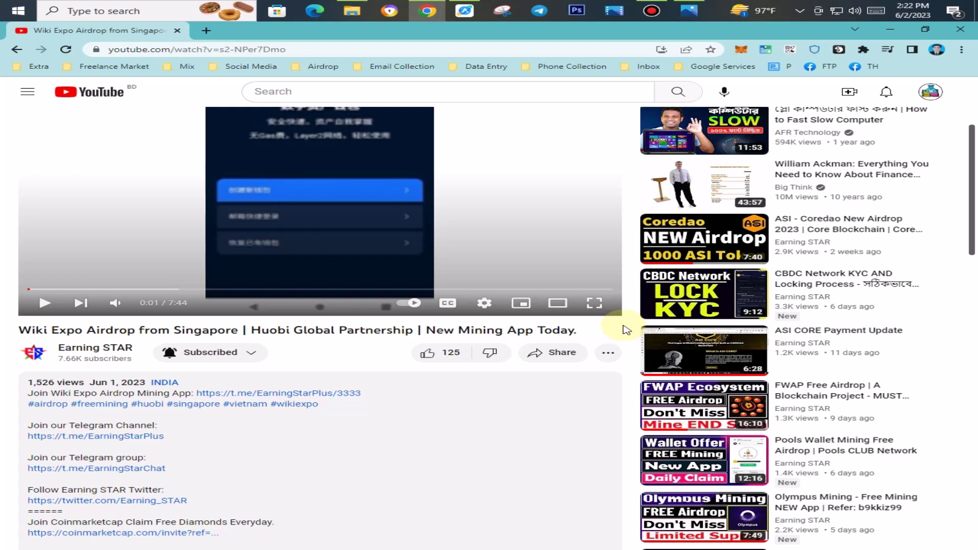
scroll(627, 330, "up", 1)
scroll(627, 330, "up", 3)
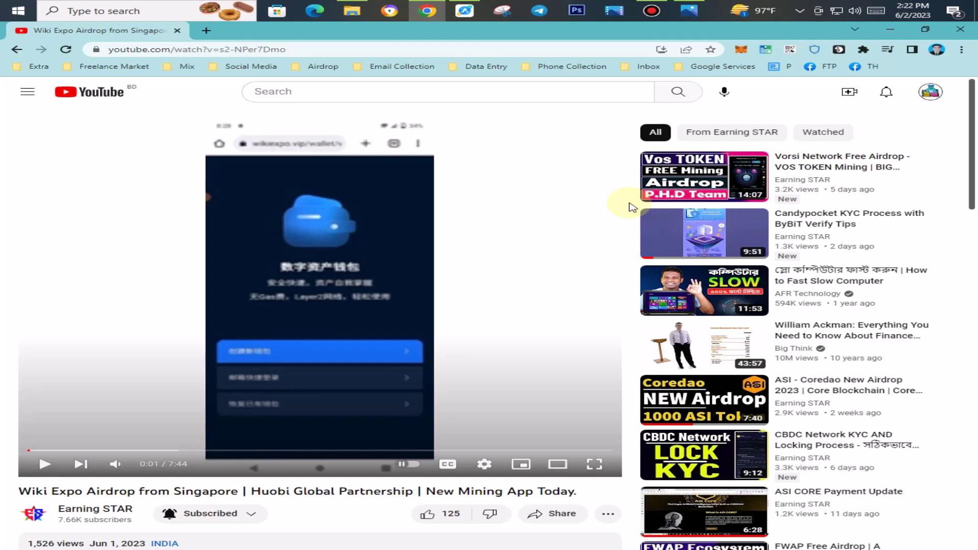
scroll(632, 206, "down", 6)
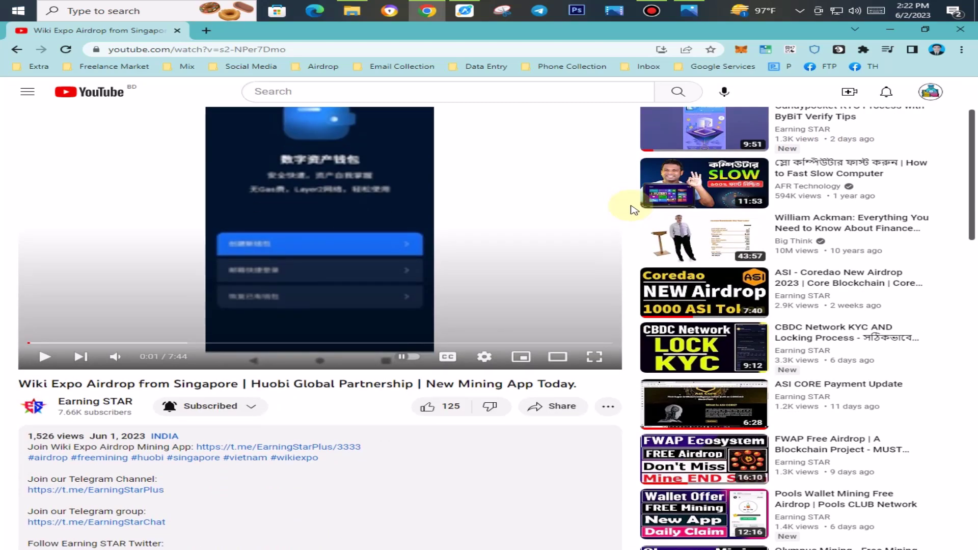
scroll(632, 210, "down", 3)
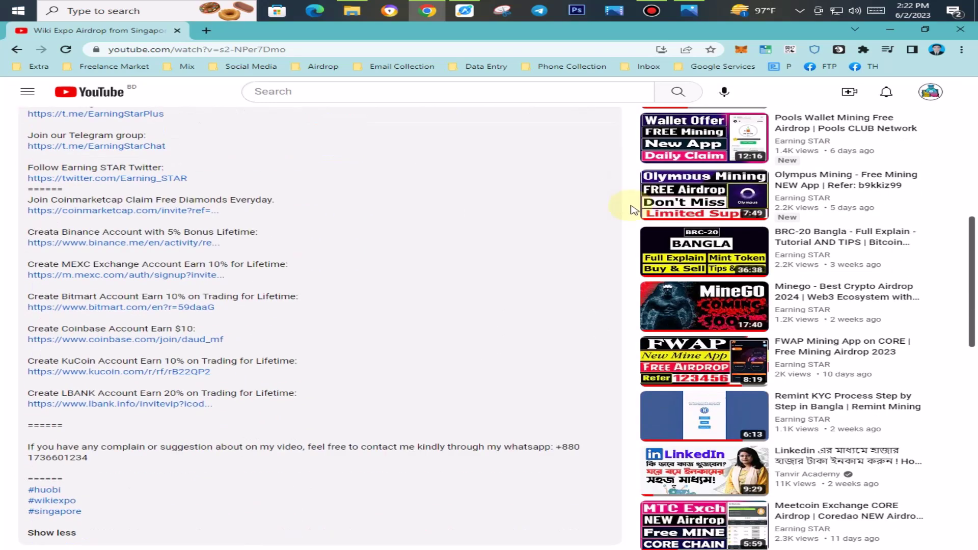
scroll(632, 209, "up", 10)
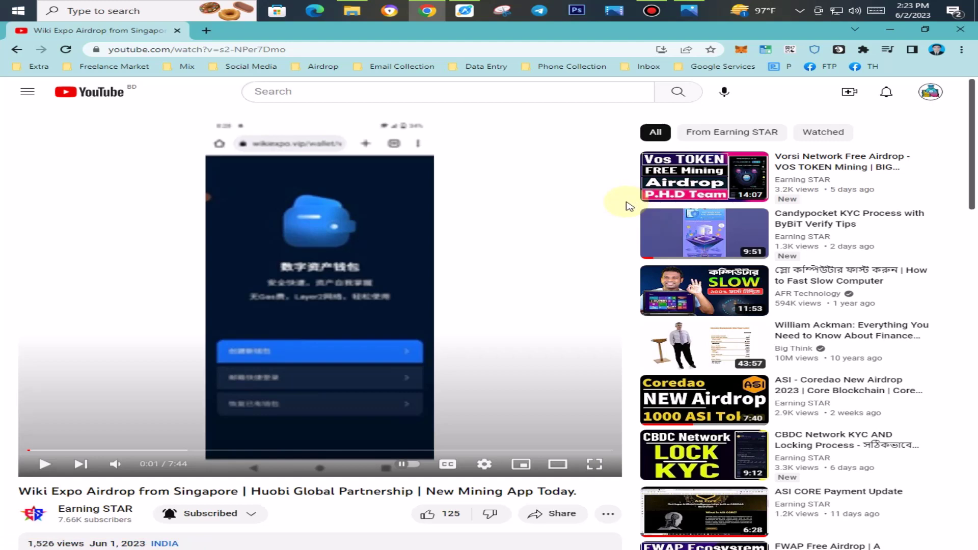
- Open the YouTube home page in a new browser tab and look through its recommended videos
left_click(206, 33)
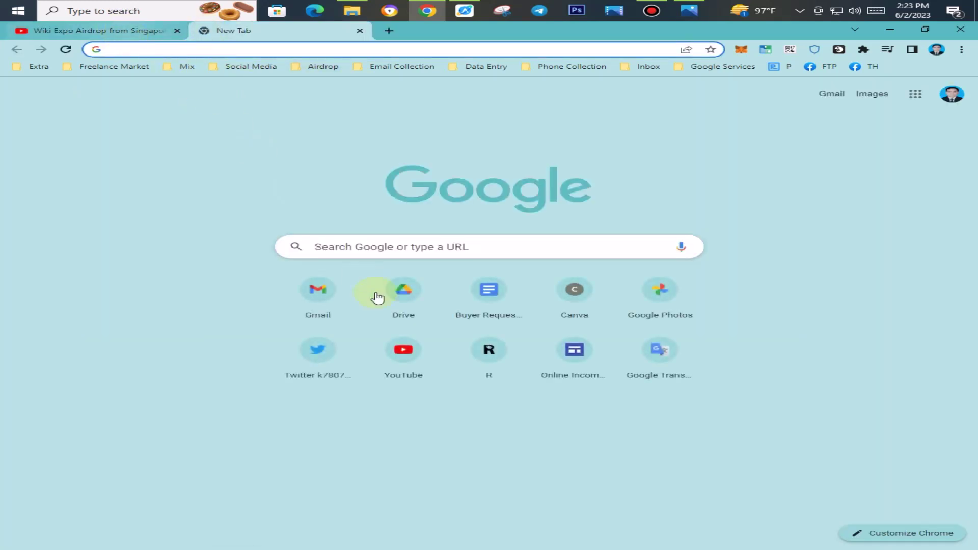
left_click(404, 350)
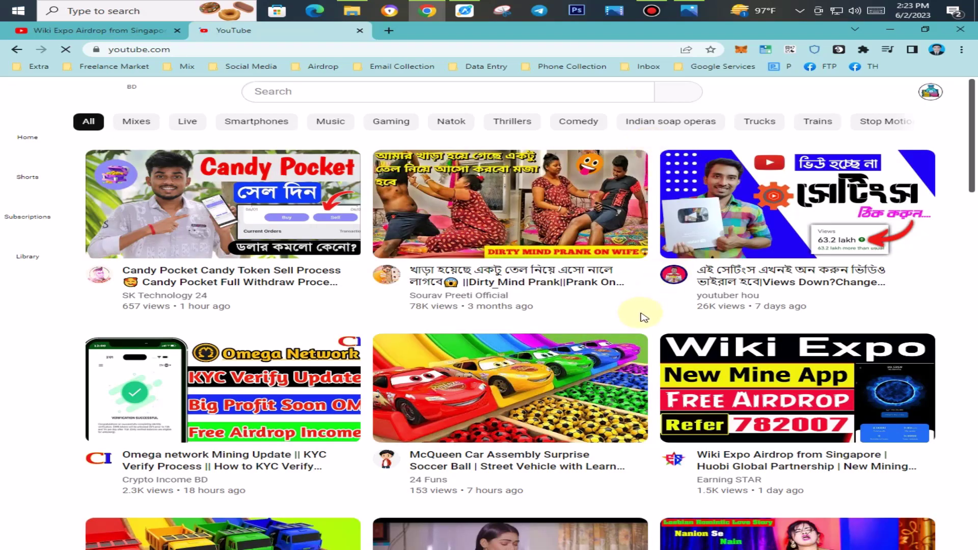
scroll(643, 316, "down", 4)
scroll(644, 314, "up", 4)
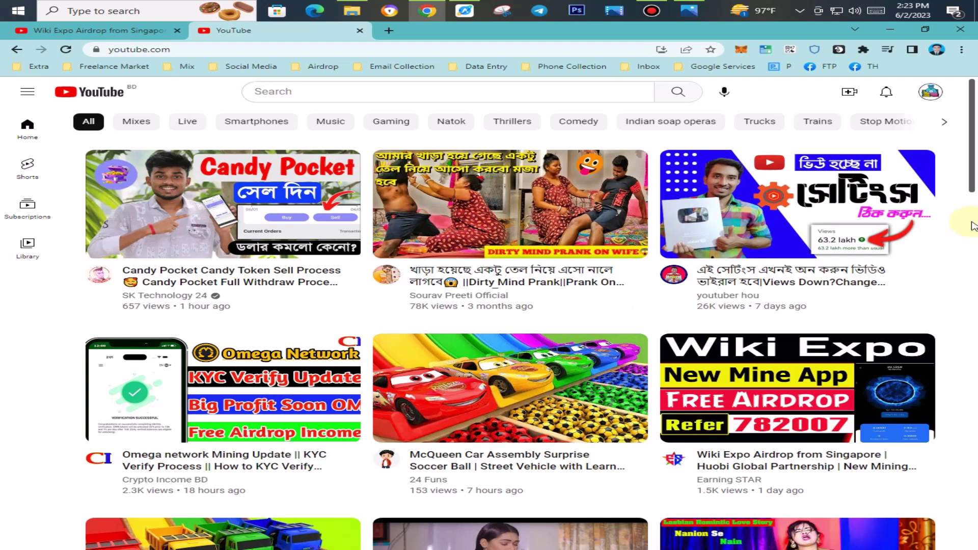
scroll(964, 227, "down", 3)
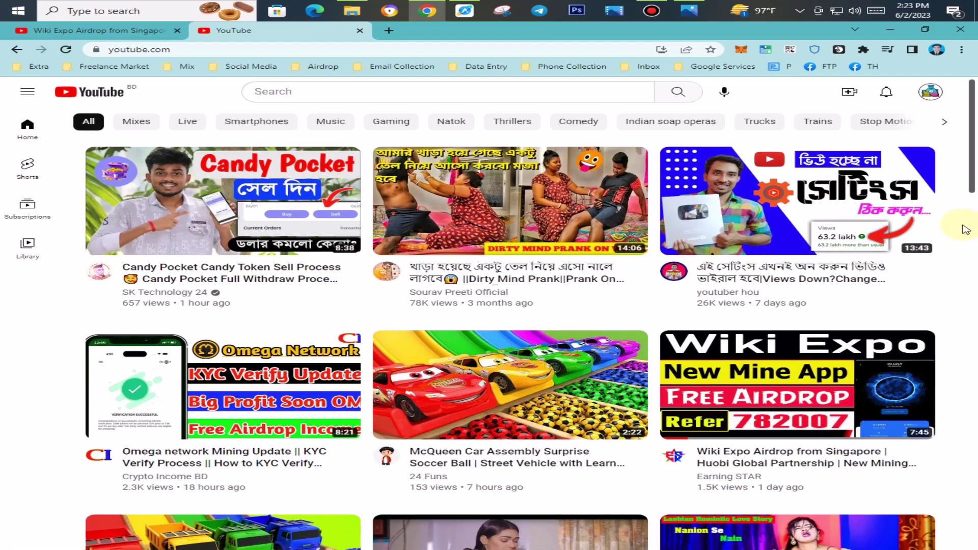
scroll(965, 227, "down", 8)
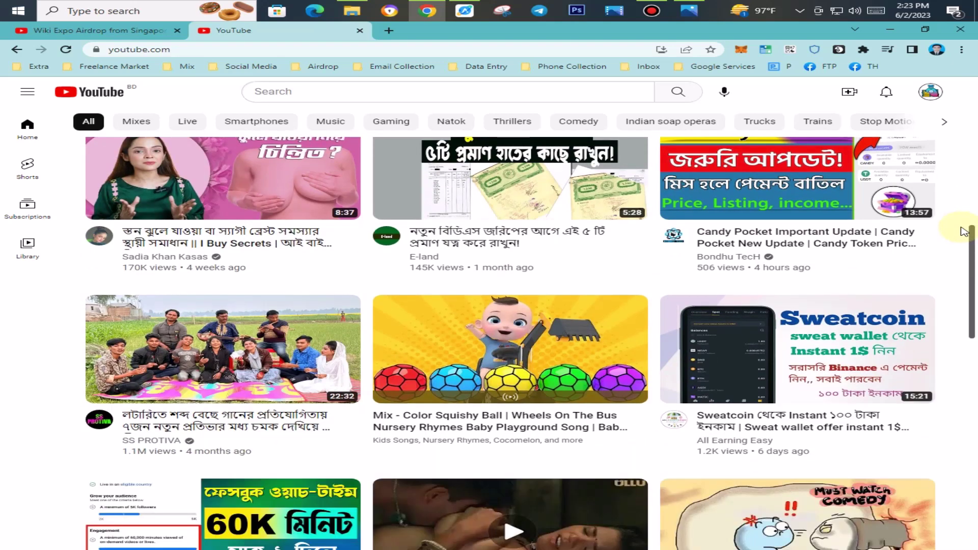
scroll(965, 232, "down", 4)
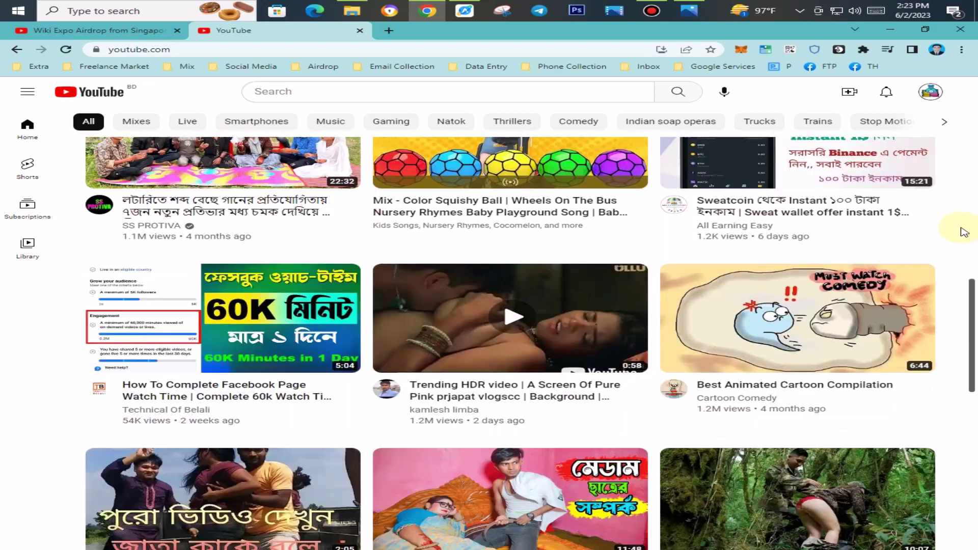
scroll(965, 232, "down", 4)
scroll(965, 231, "up", 10)
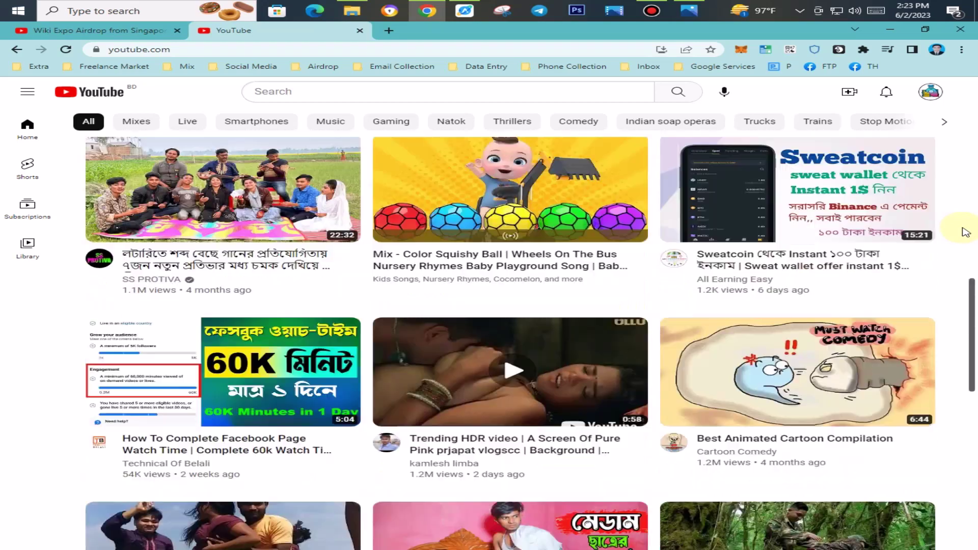
scroll(965, 231, "up", 9)
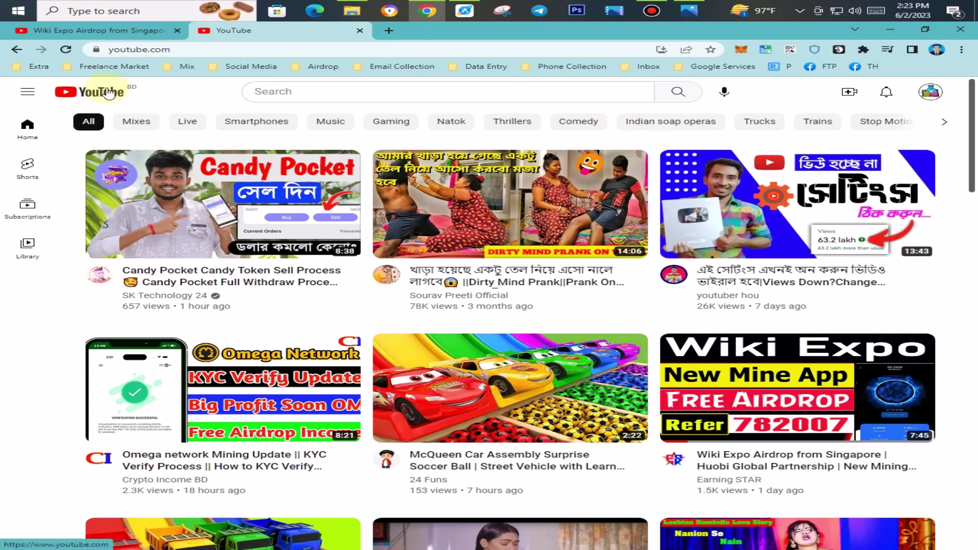
- Return to the Wiki Expo Airdrop video and examine the Telegram, Twitter and exchange links in its full description
left_click(69, 32)
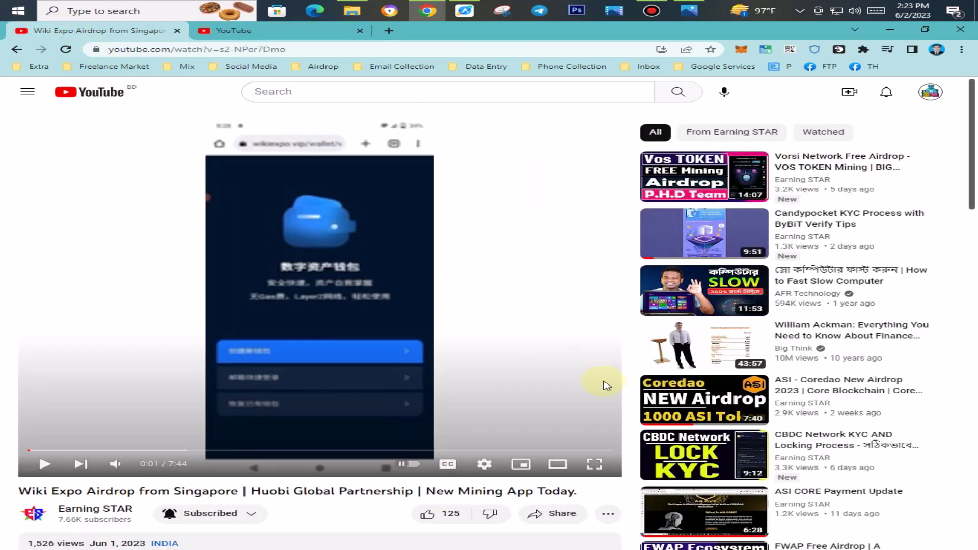
scroll(620, 380, "down", 1)
scroll(621, 380, "down", 5)
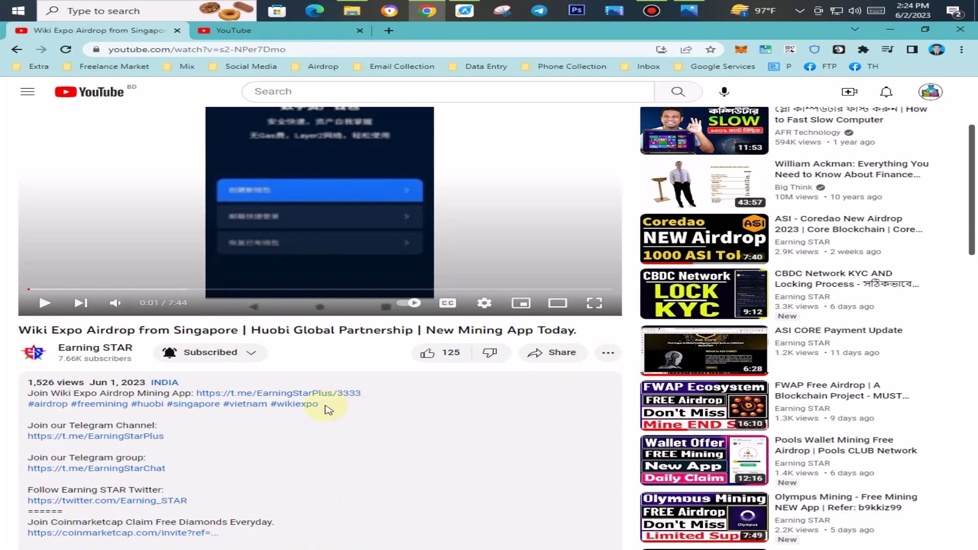
scroll(357, 403, "down", 1)
scroll(409, 395, "up", 2)
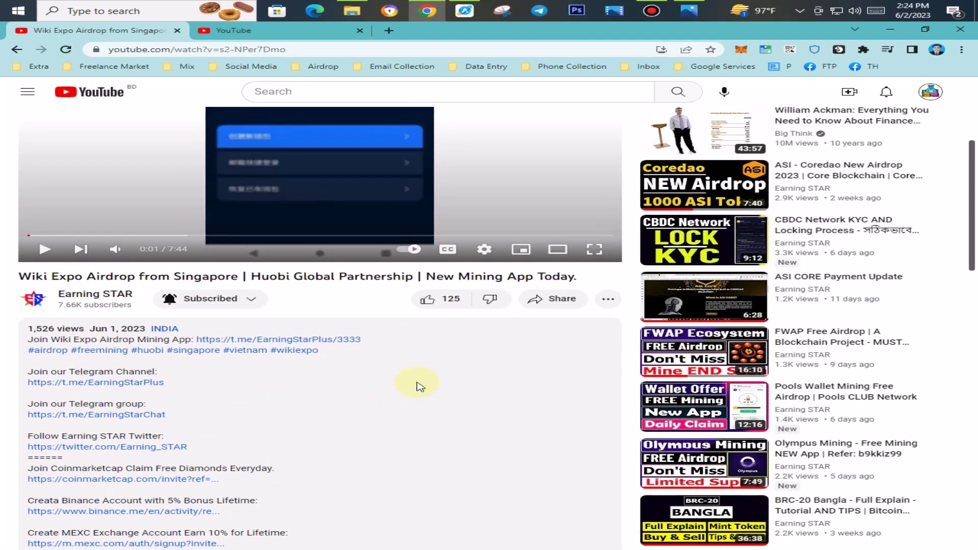
scroll(397, 383, "down", 2)
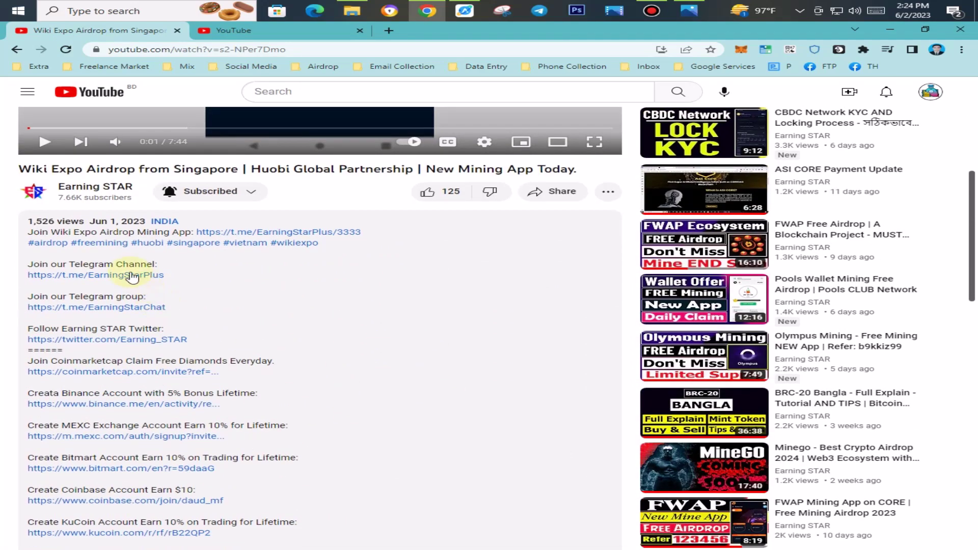
scroll(122, 285, "down", 1)
scroll(114, 305, "down", 1)
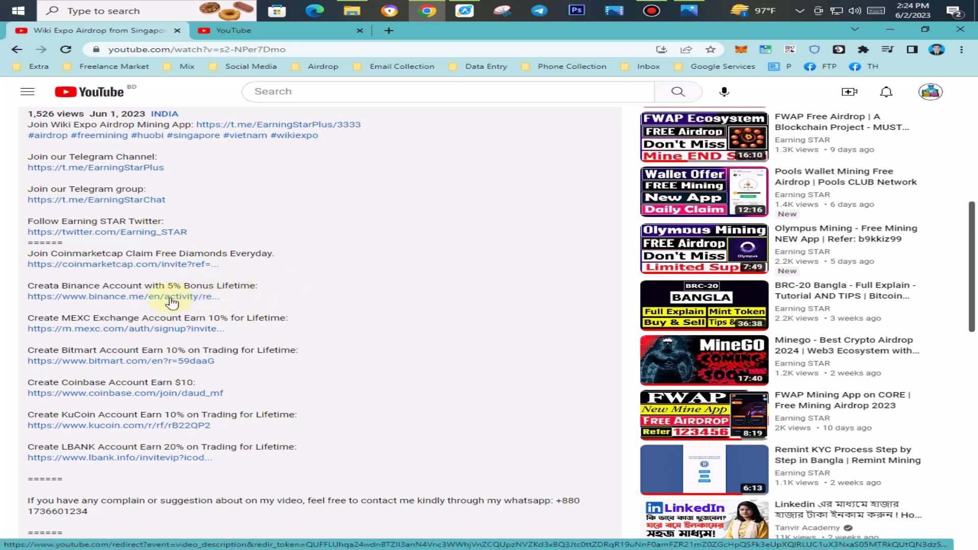
scroll(173, 295, "up", 4)
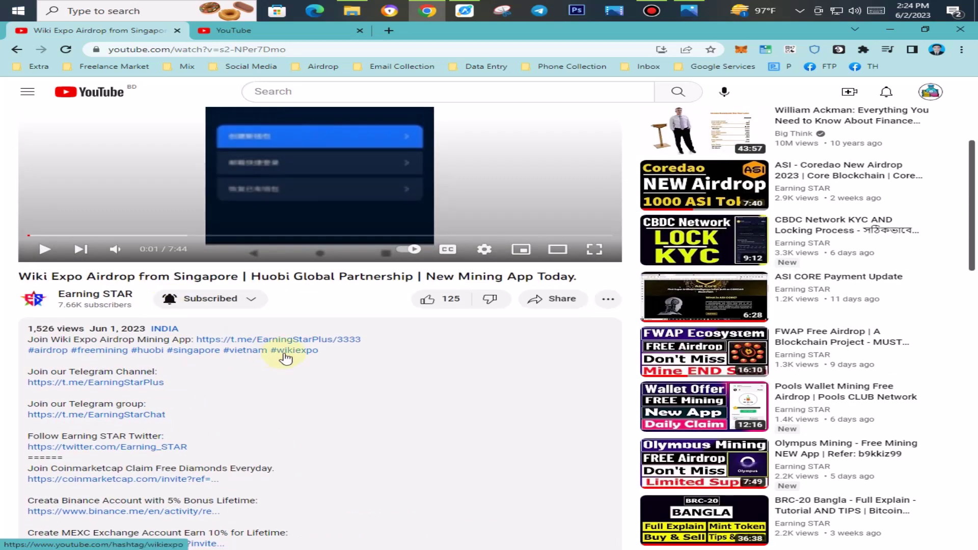
scroll(258, 359, "down", 2)
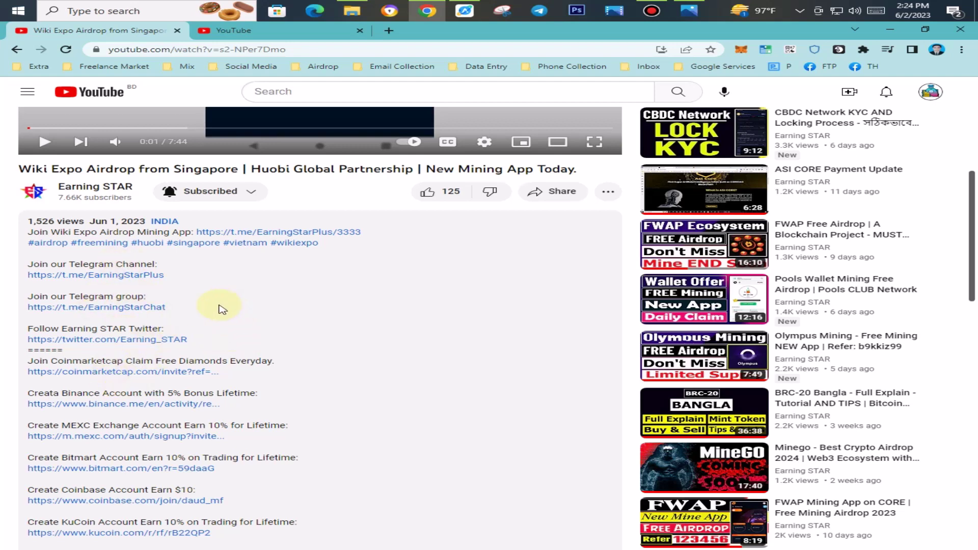
scroll(223, 310, "down", 3)
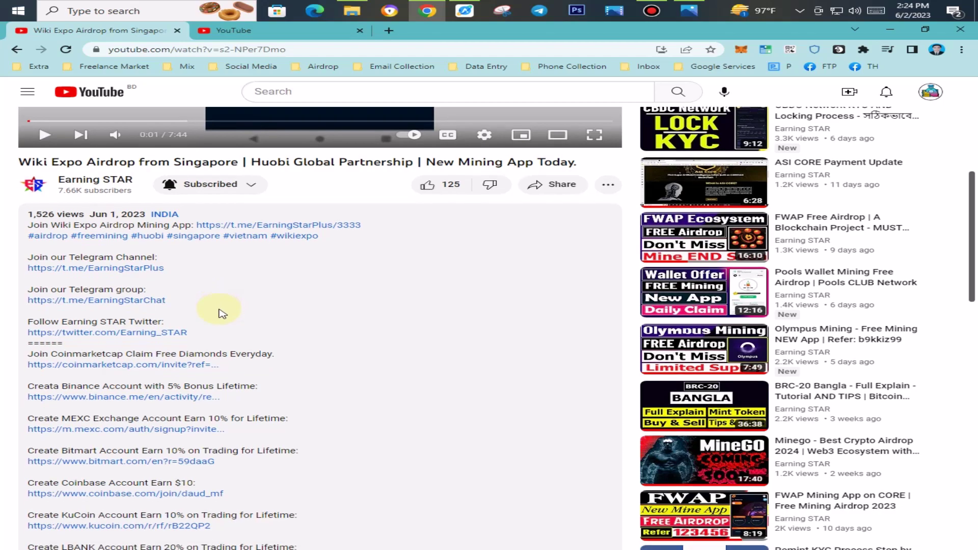
scroll(354, 342, "down", 2)
scroll(352, 340, "down", 1)
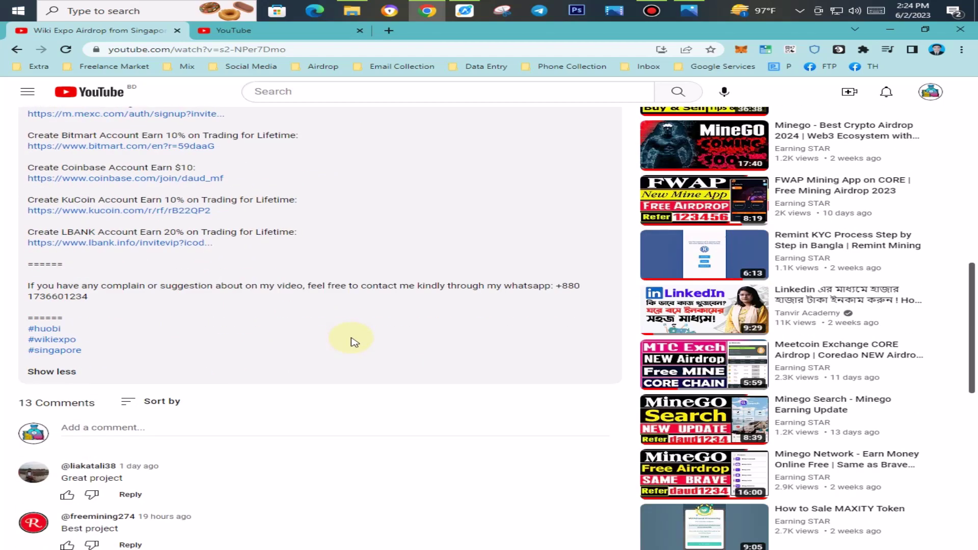
scroll(357, 339, "up", 6)
scroll(367, 334, "up", 2)
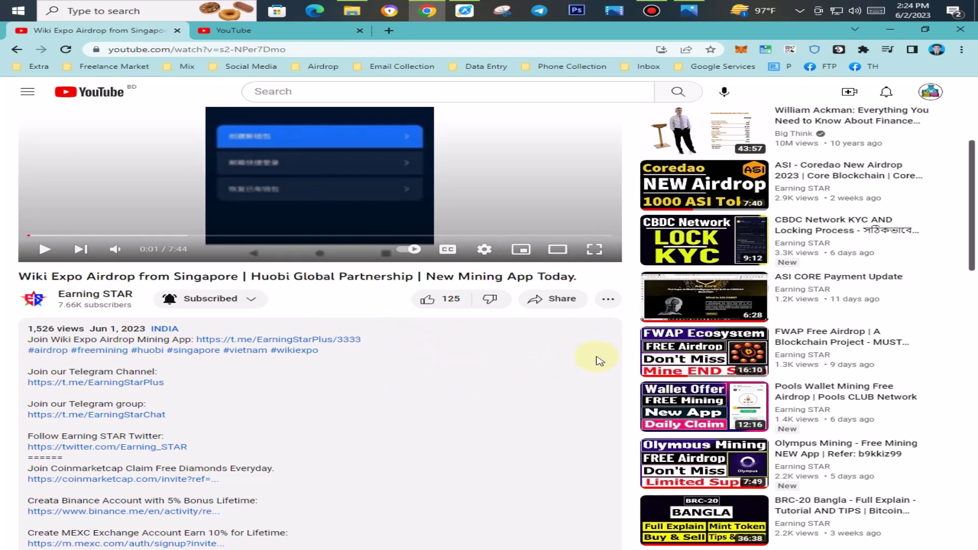
scroll(638, 358, "up", 1)
scroll(639, 359, "up", 4)
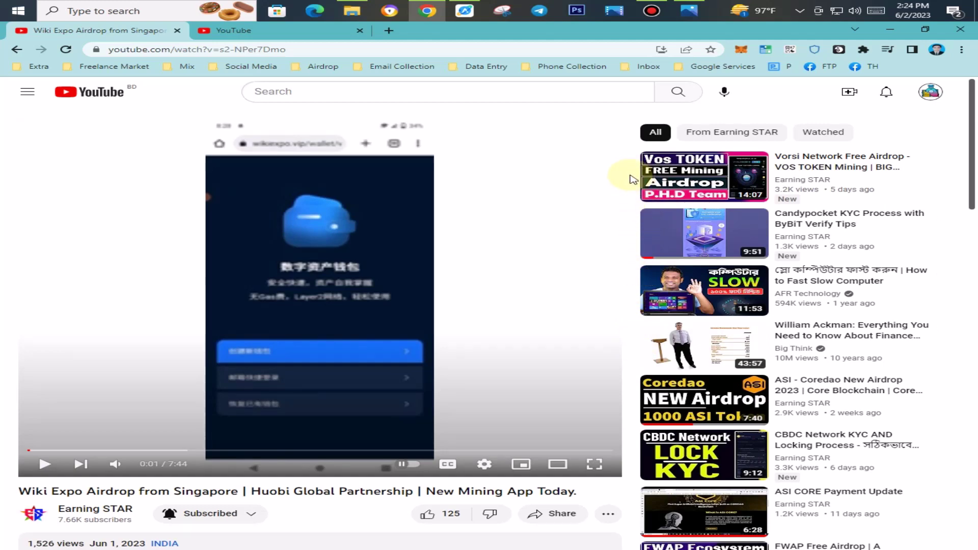
- Switch to the Photos viewer and inspect the YouTube home page screenshot 1.png with the highlighted profile picture
left_click(461, 11)
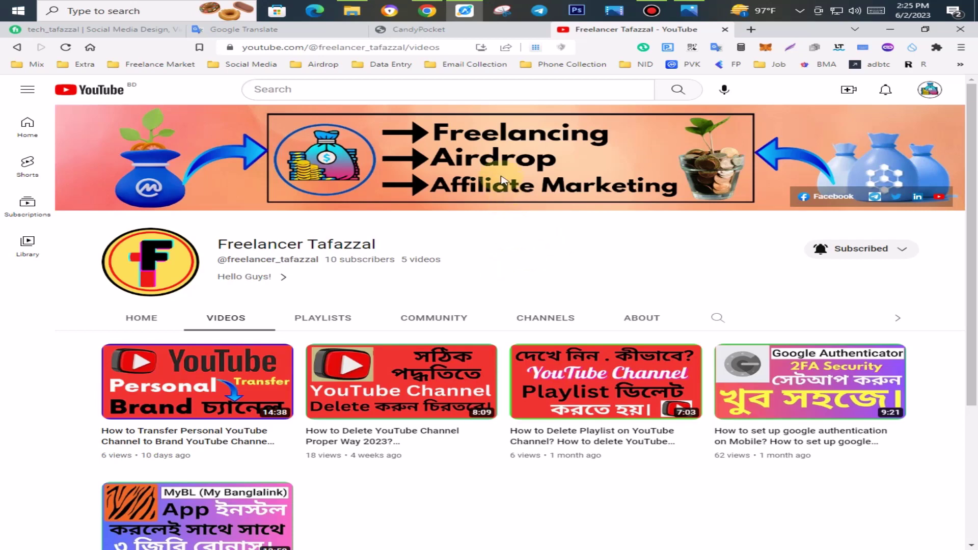
left_click(414, 31)
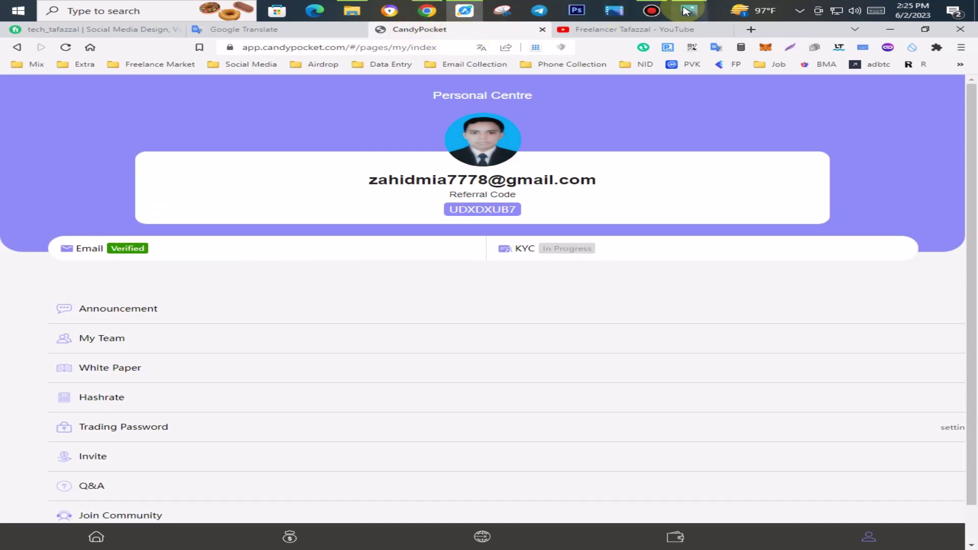
left_click(688, 10)
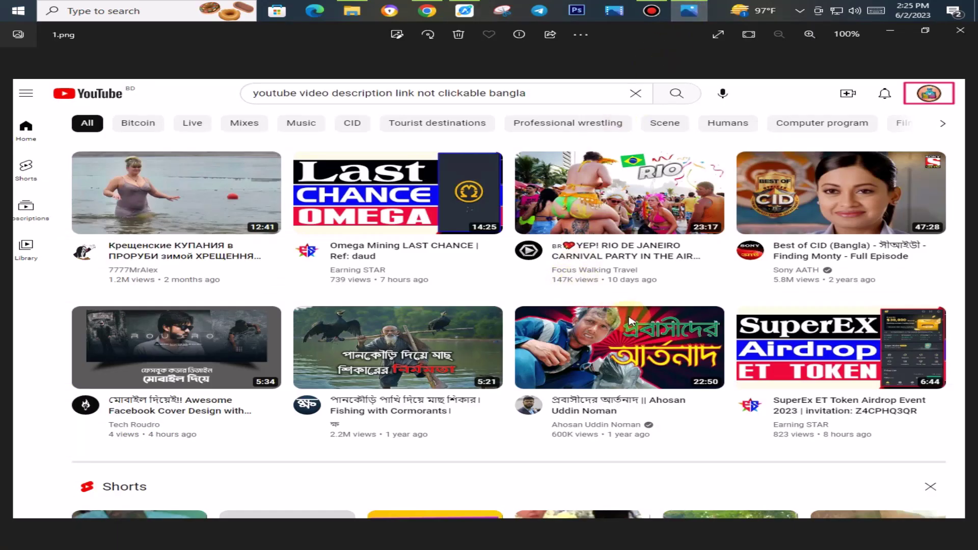
scroll(635, 314, "up", 2)
scroll(637, 317, "down", 2)
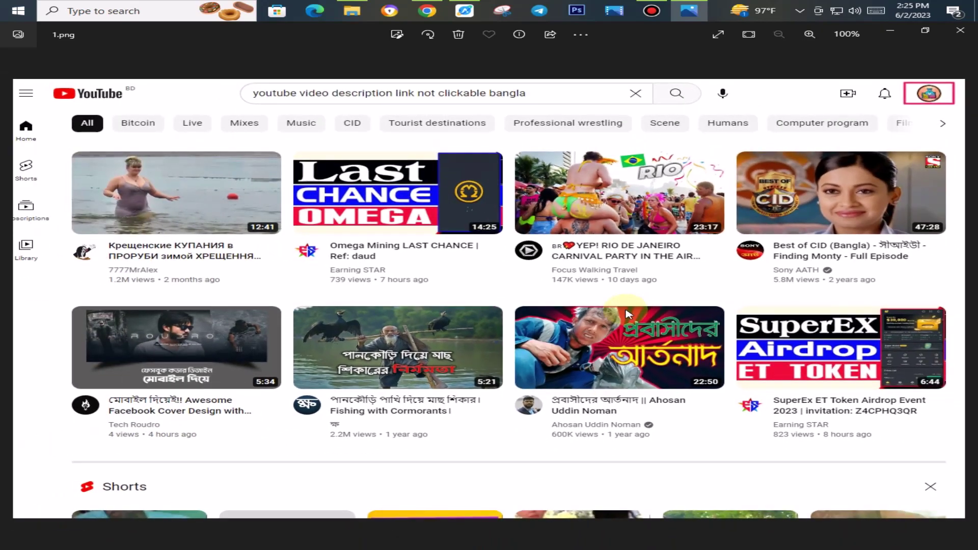
scroll(717, 288, "up", 2)
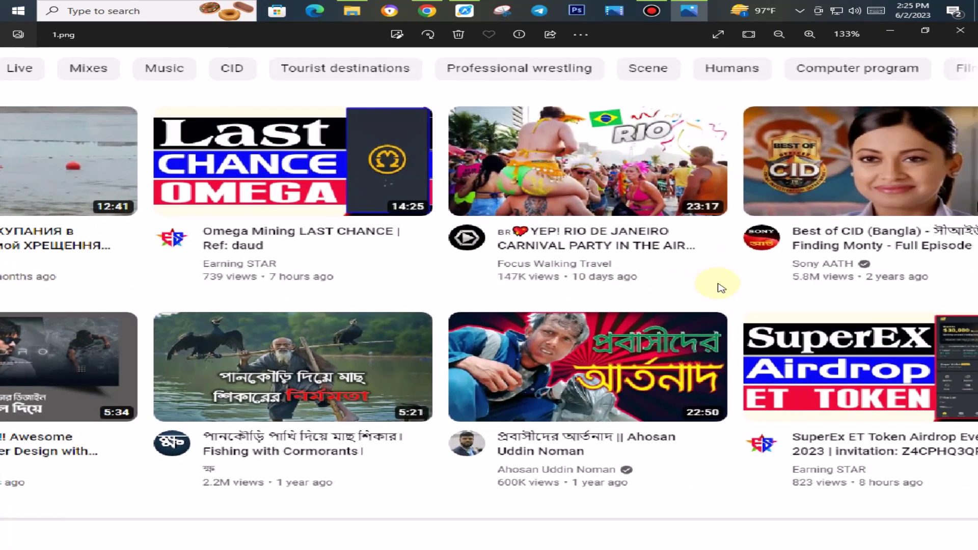
scroll(713, 287, "down", 3)
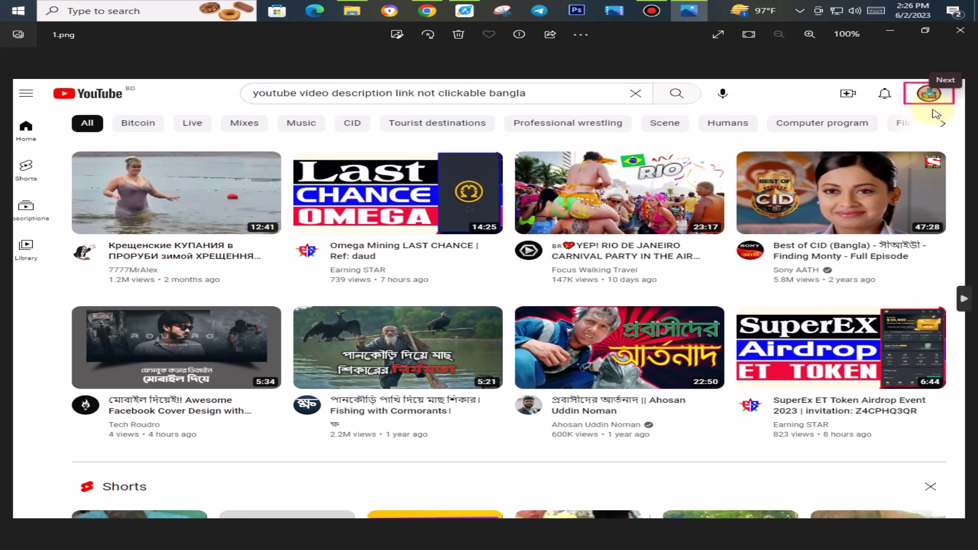
- Advance through 2.png and 3.png, inspecting the highlighted Your channel and Customize channel options
left_click(937, 100)
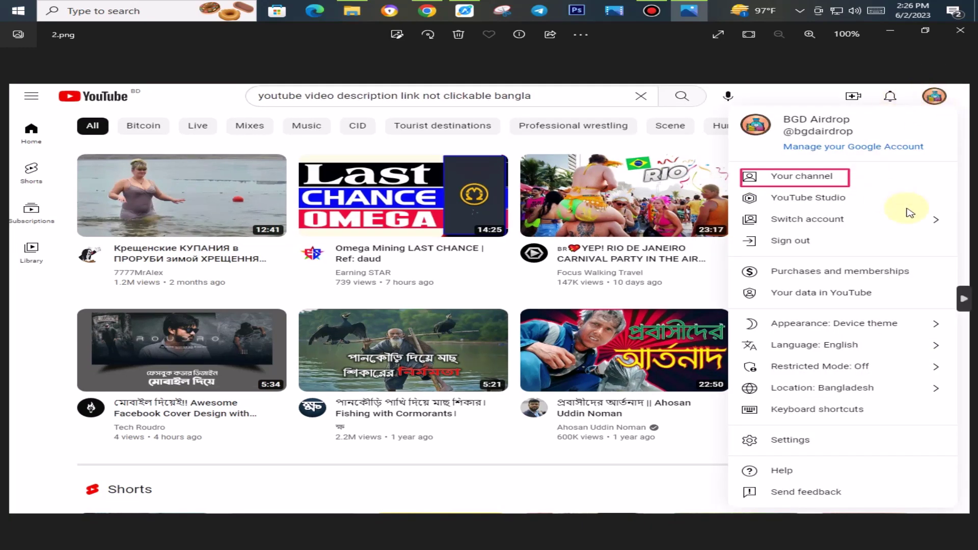
scroll(628, 238, "up", 2)
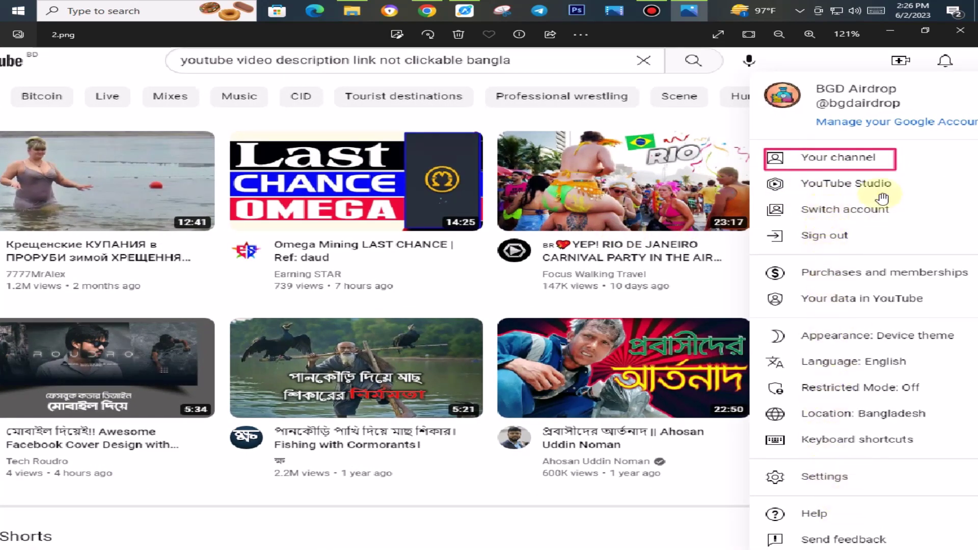
scroll(860, 161, "down", 1)
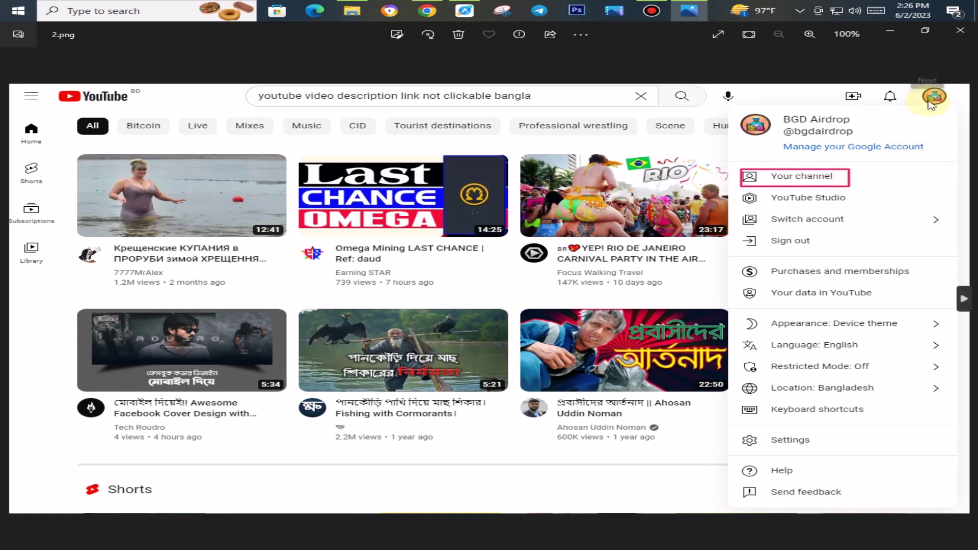
key("Right")
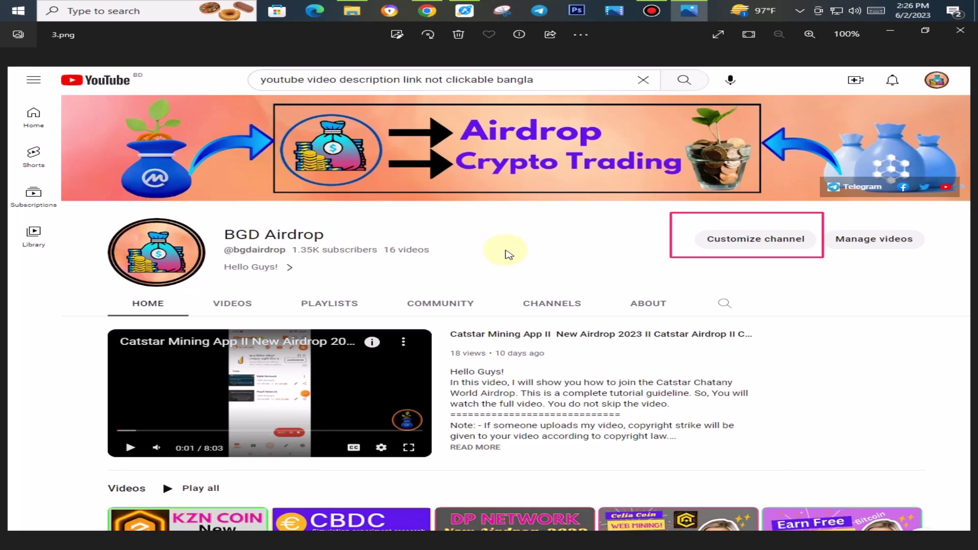
scroll(787, 258, "up", 1)
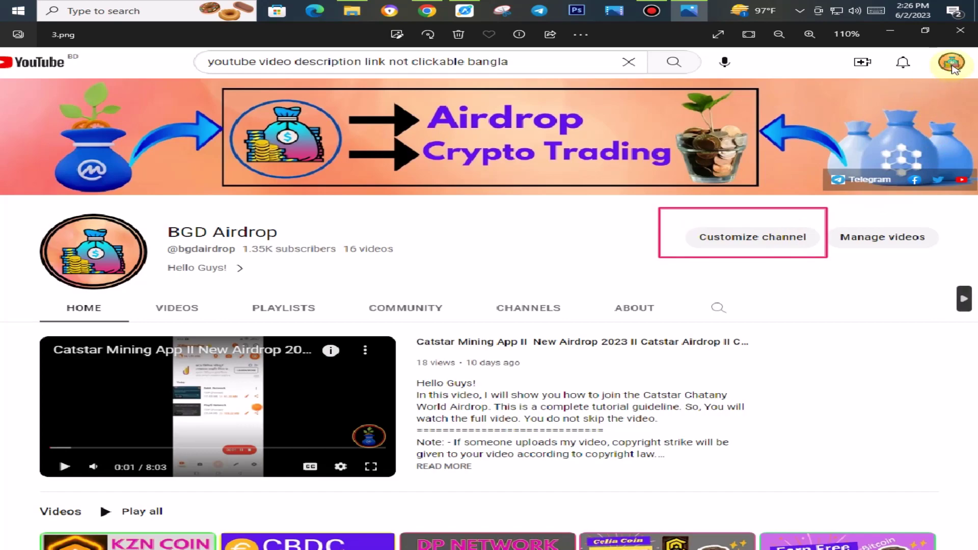
- Advance to screenshot 4.png and inspect the highlighted Settings option in YouTube Studio
key("Right")
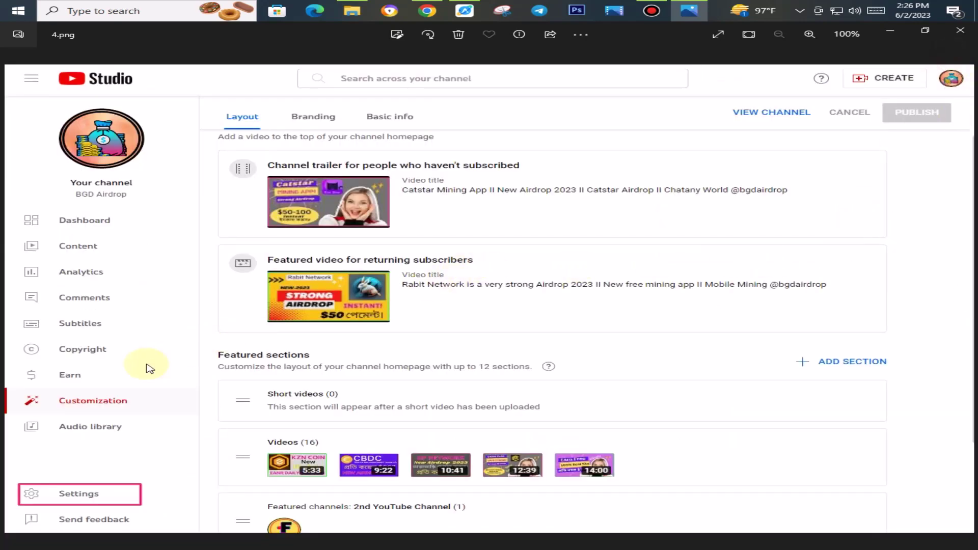
scroll(147, 363, "up", 3)
scroll(150, 351, "down", 3)
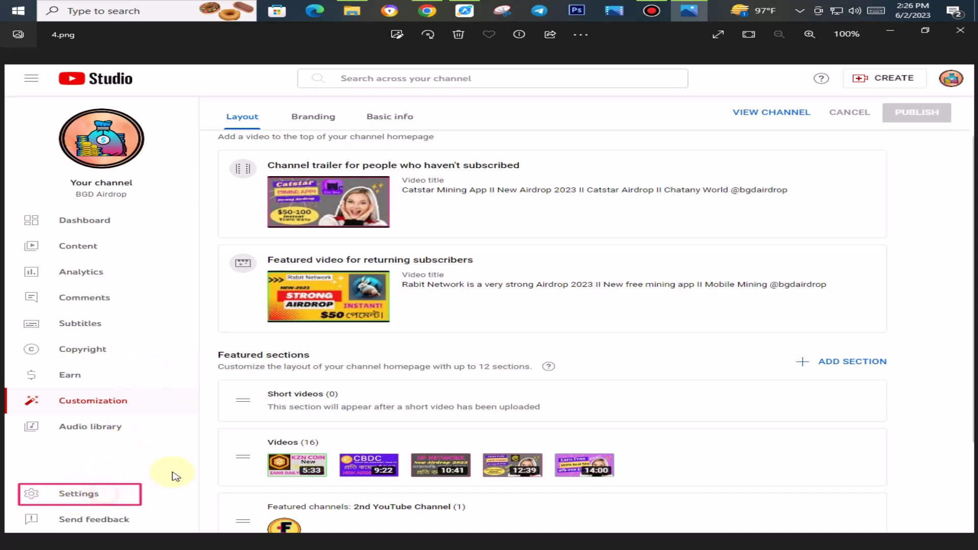
- Advance through 5.png and 6.png, inspecting the highlighted Channel and Feature eligibility options in the Settings dialog
left_click(964, 301)
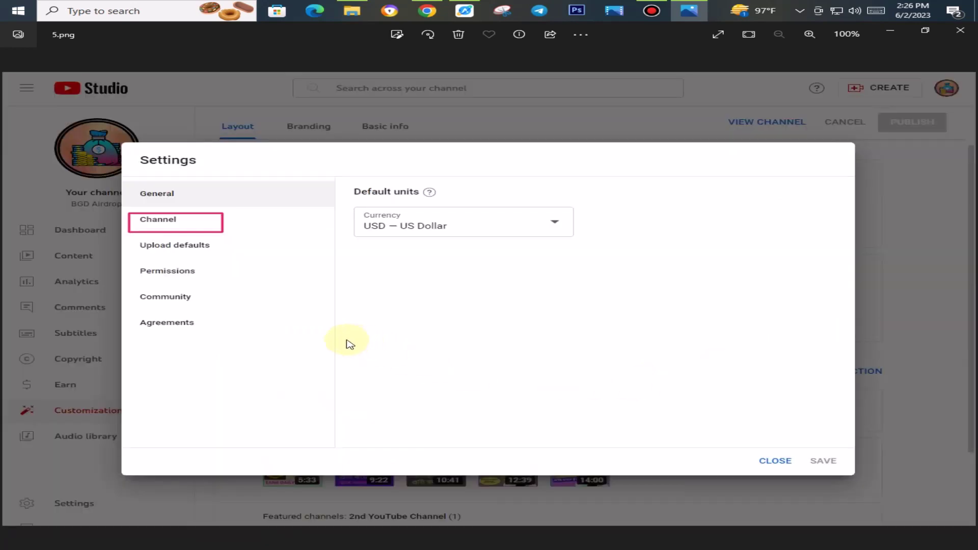
scroll(321, 343, "up", 3)
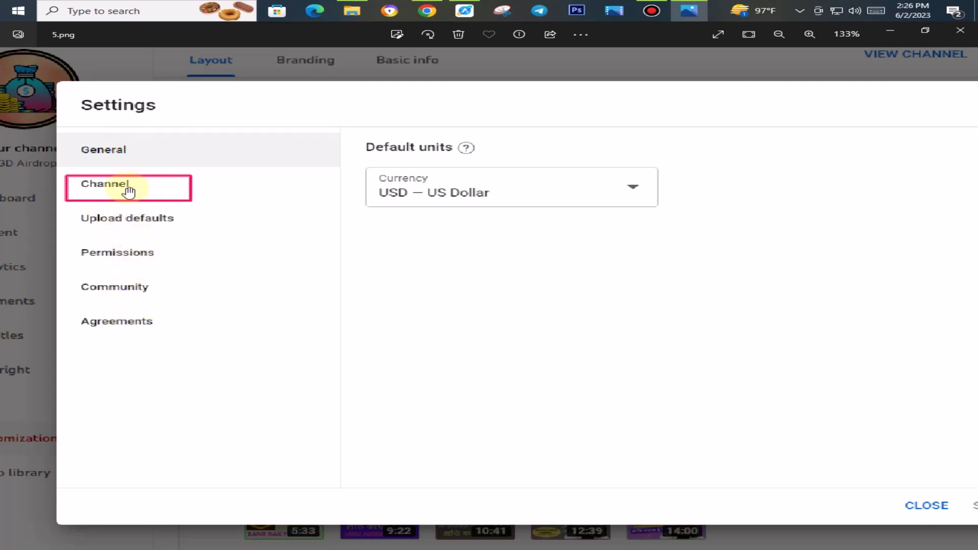
left_click(144, 187)
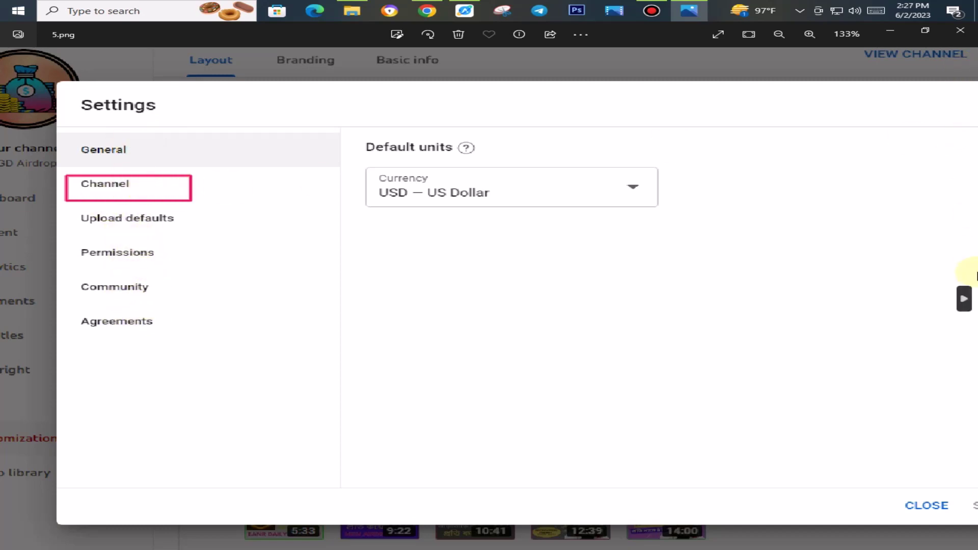
left_click(965, 298)
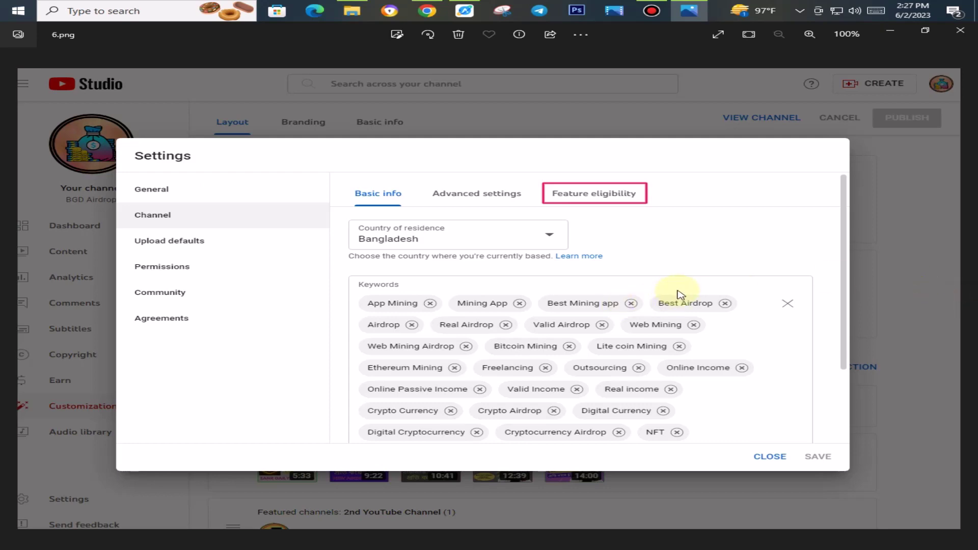
scroll(681, 294, "up", 2)
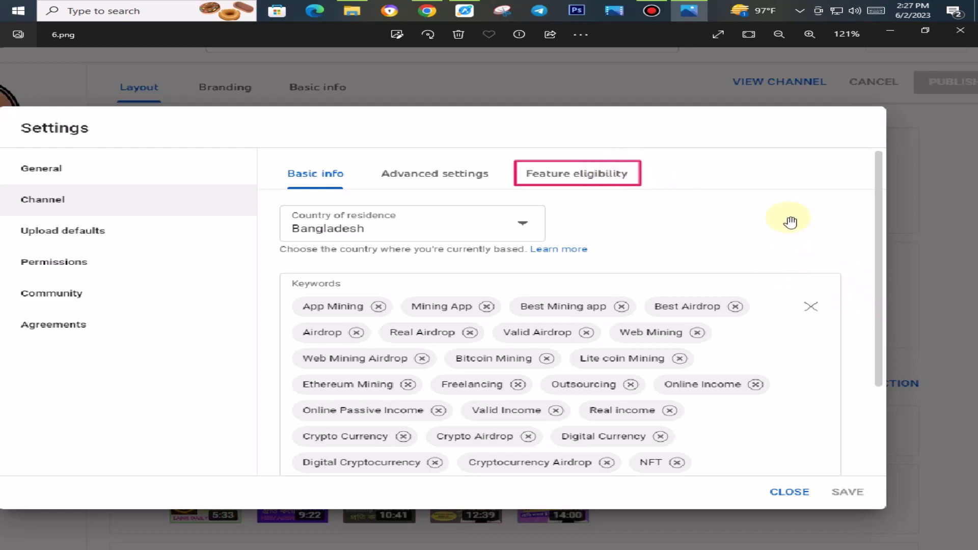
- Advance to 7.png and examine the status of the Standard, Intermediate and Advanced features under Feature eligibility
left_click(963, 299)
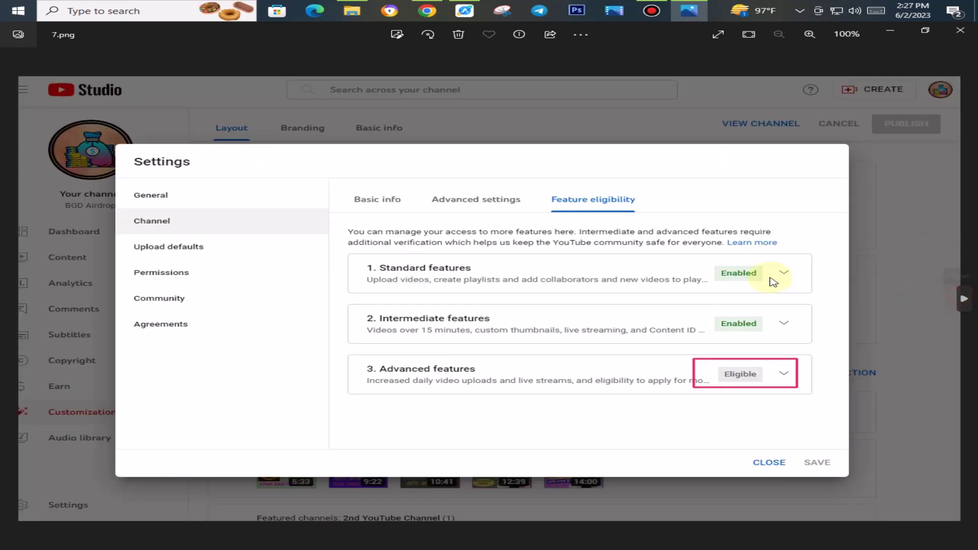
scroll(548, 308, "up", 2)
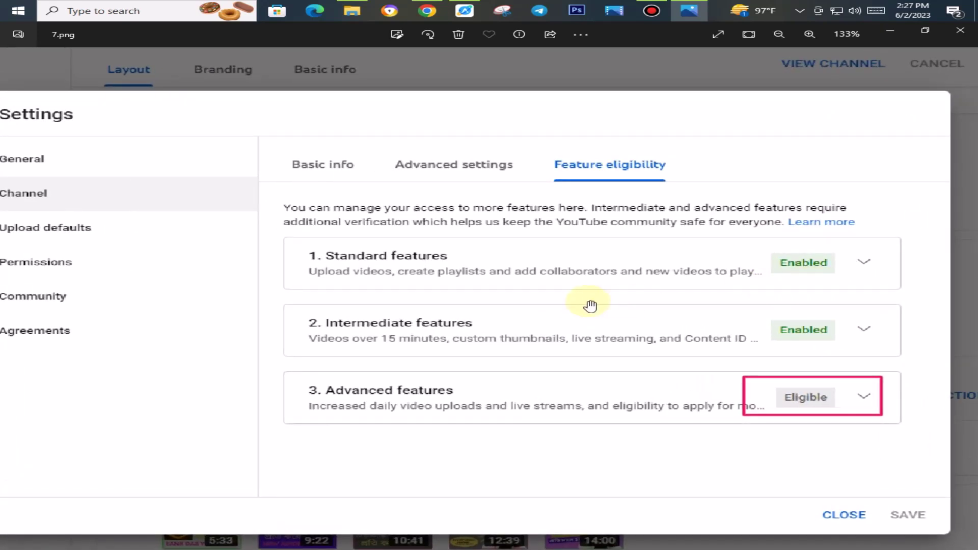
scroll(518, 296, "up", 1)
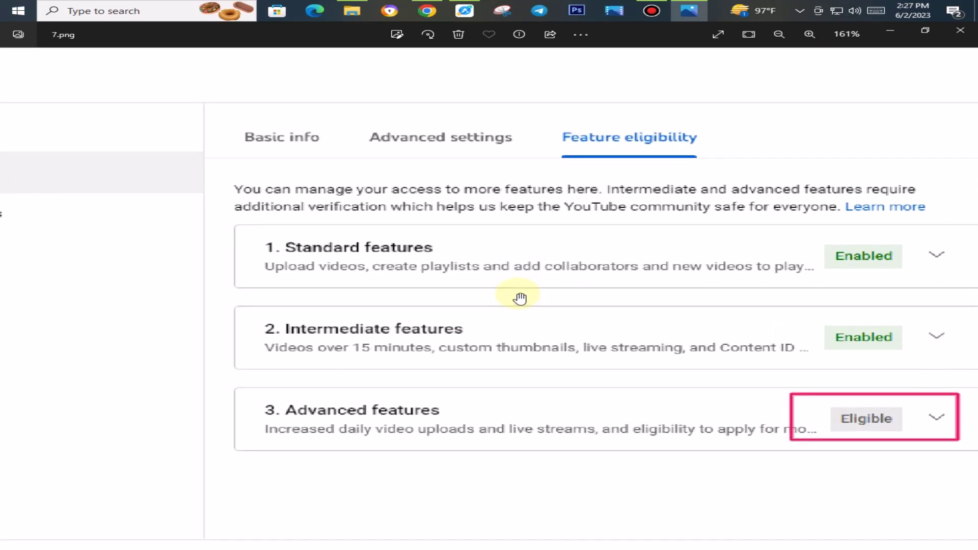
scroll(520, 297, "down", 1)
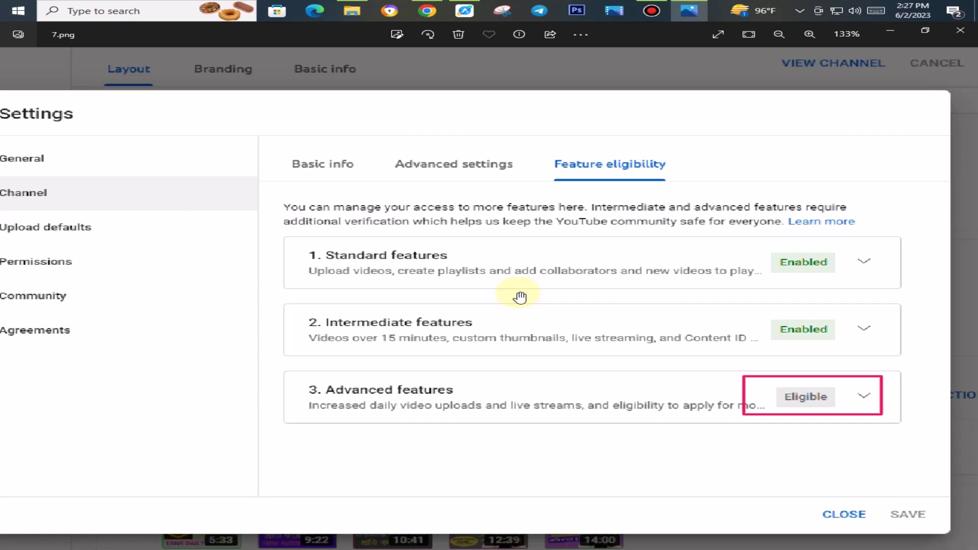
scroll(519, 297, "up", 1)
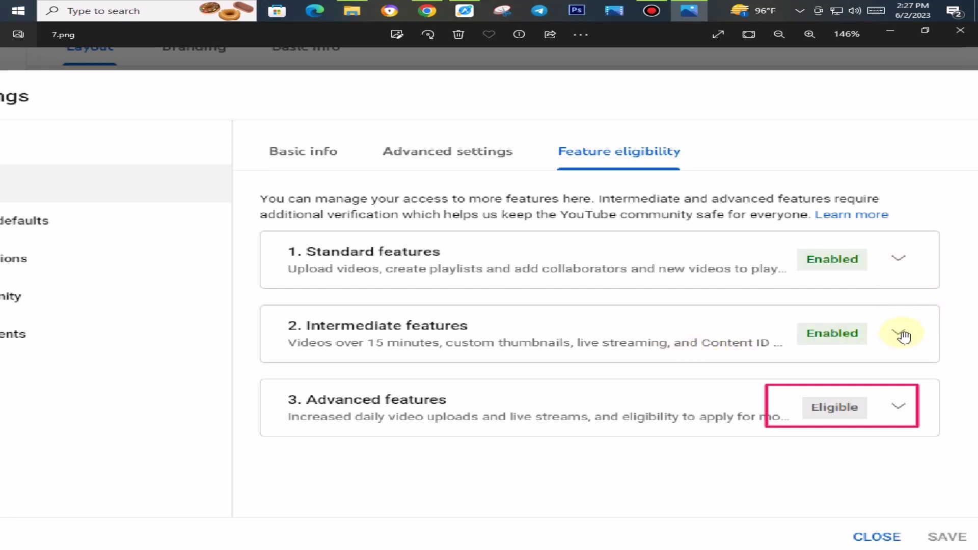
scroll(905, 335, "up", 3)
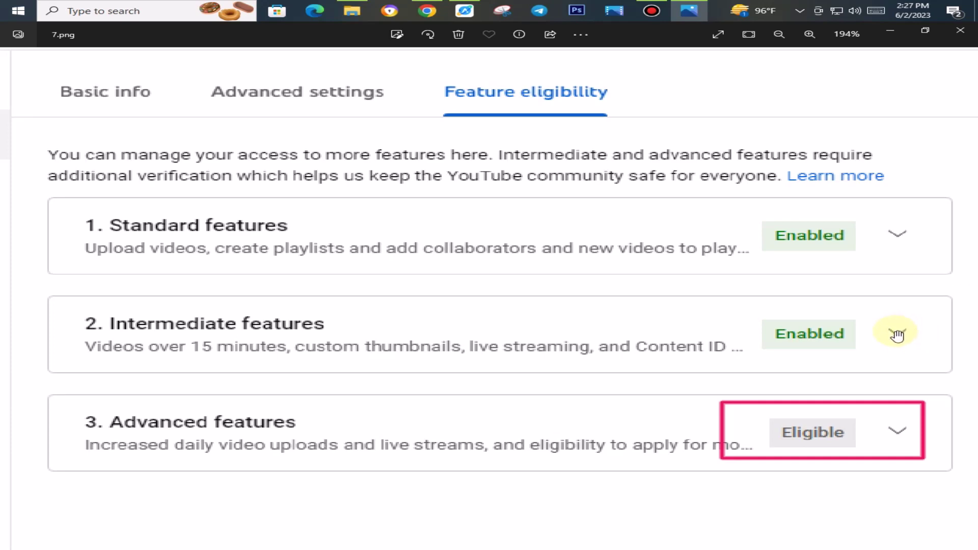
scroll(899, 334, "down", 4)
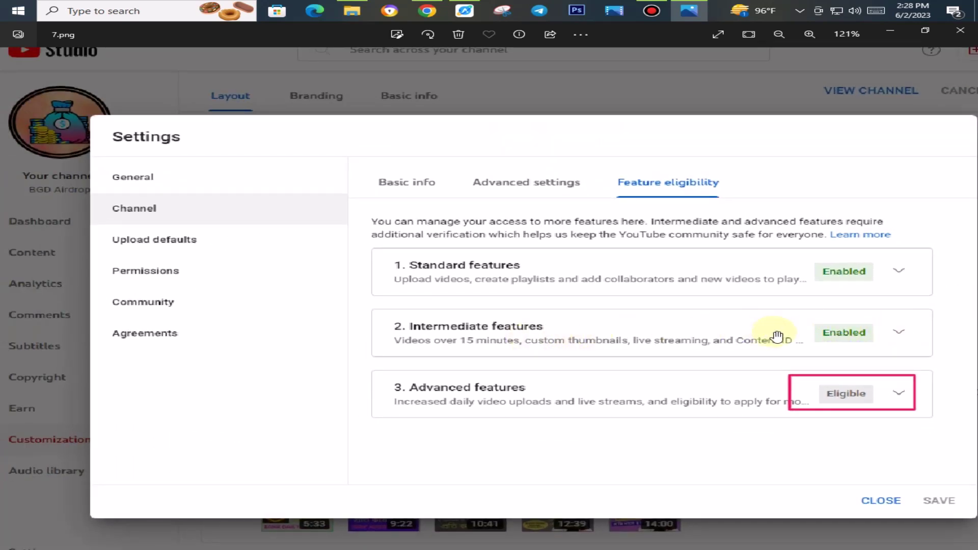
- Examine the Advanced features entry and its highlighted status and expand arrow in 7.png
scroll(863, 332, "up", 2)
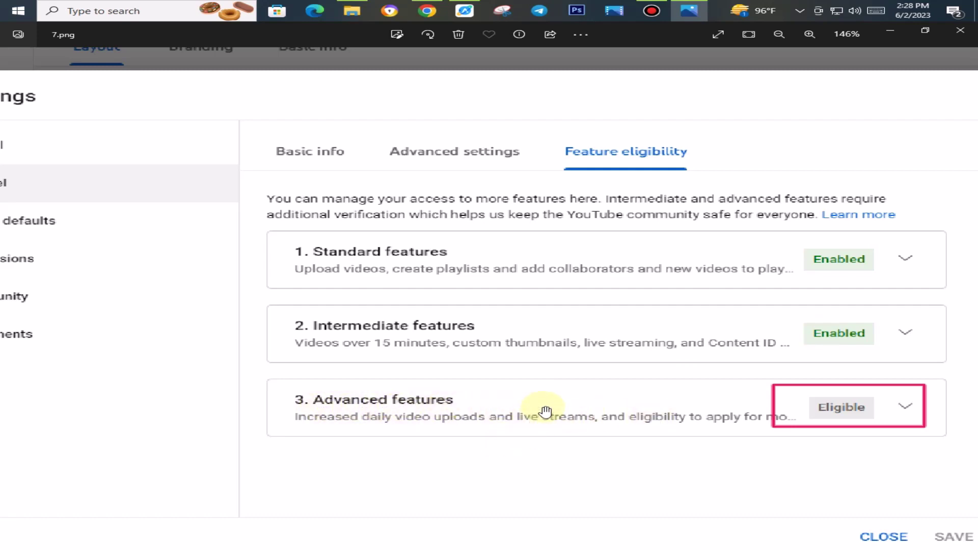
scroll(366, 432, "up", 2)
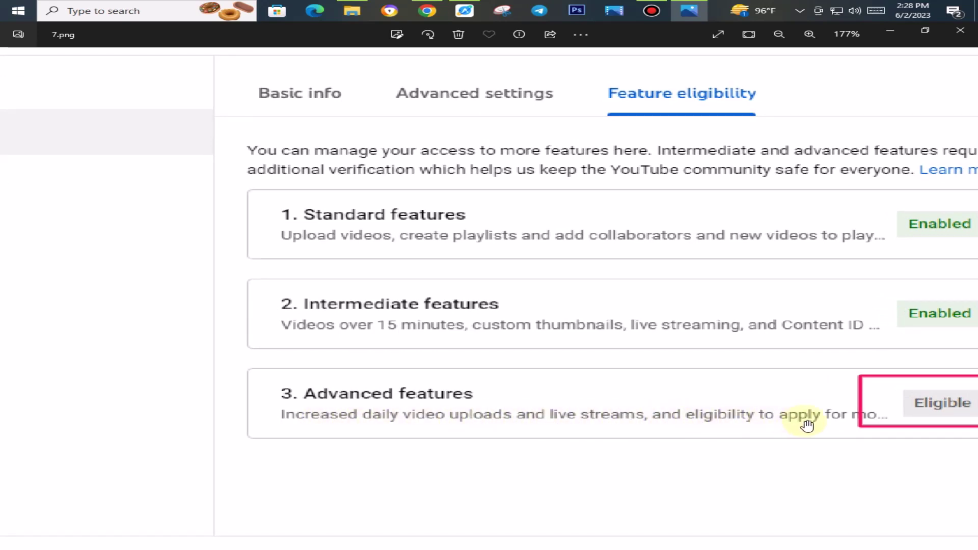
scroll(885, 424, "down", 2)
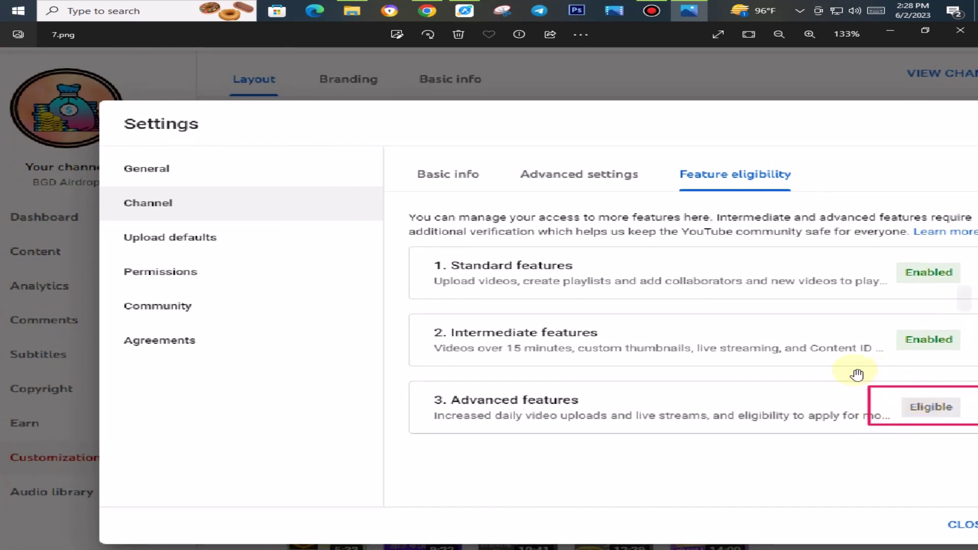
scroll(837, 405, "up", 1)
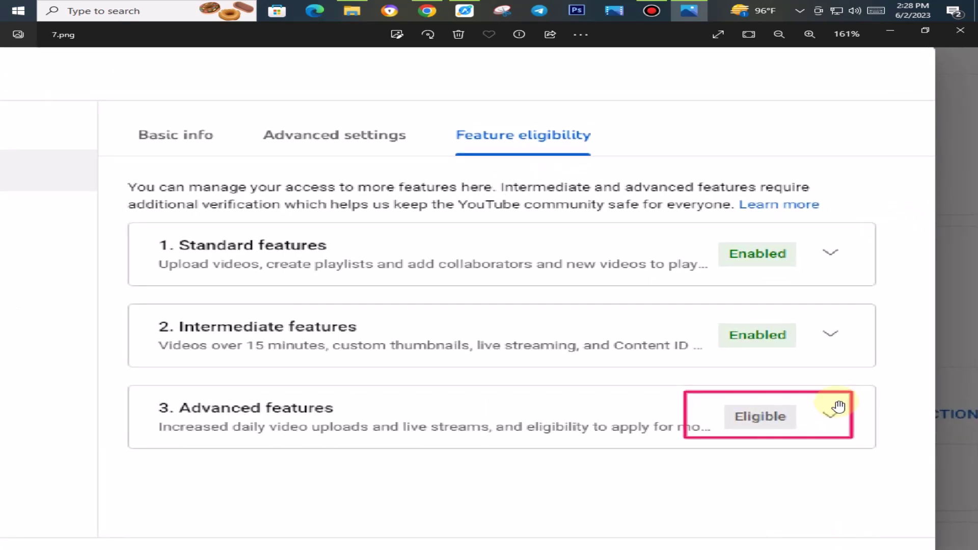
scroll(823, 409, "down", 2)
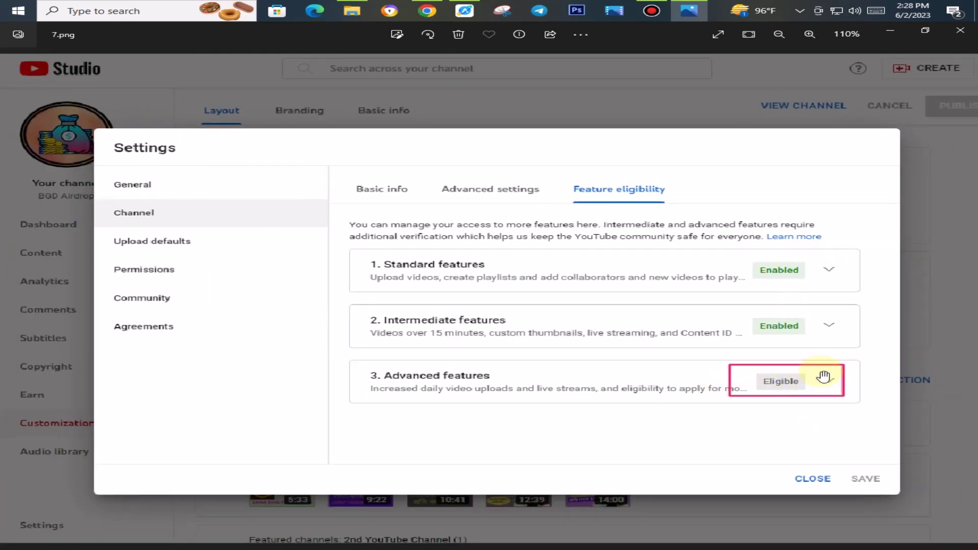
scroll(825, 378, "up", 2)
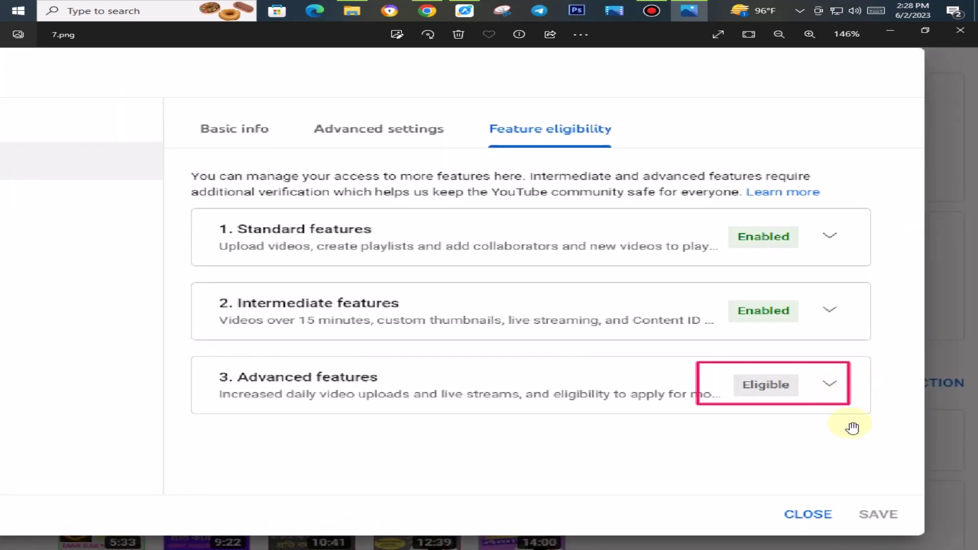
- Advance to 8.png and inspect the expanded Advanced features requirements and the highlighted Access features option
left_click(957, 301)
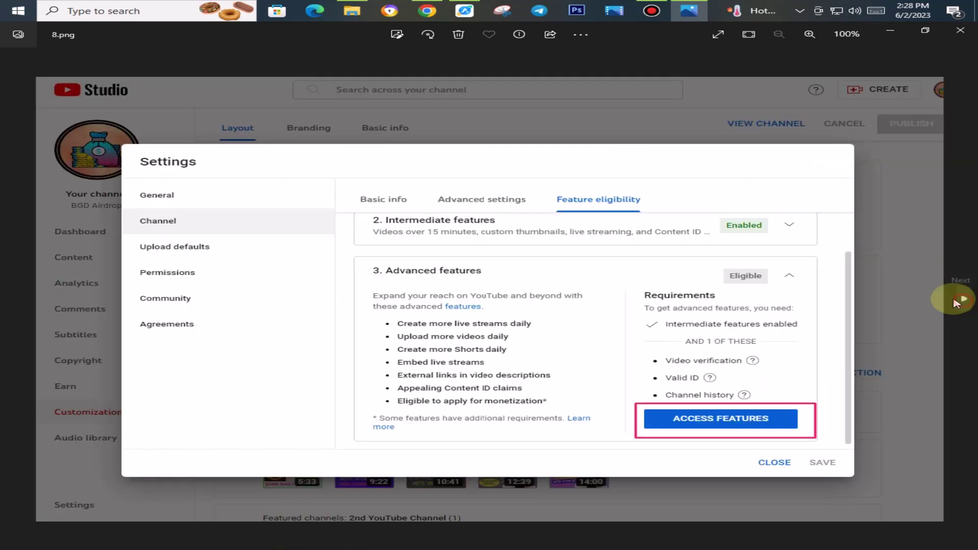
scroll(606, 346, "up", 3)
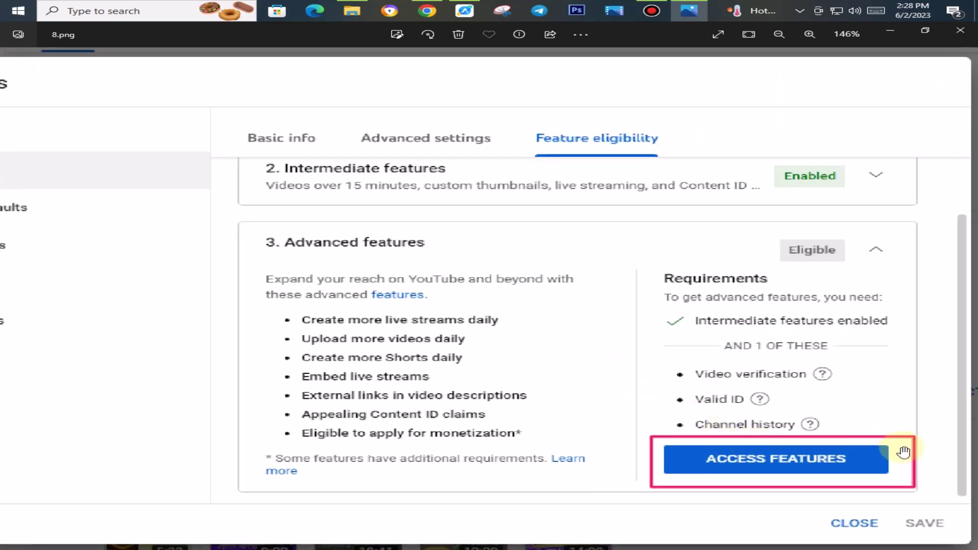
scroll(841, 465, "down", 2)
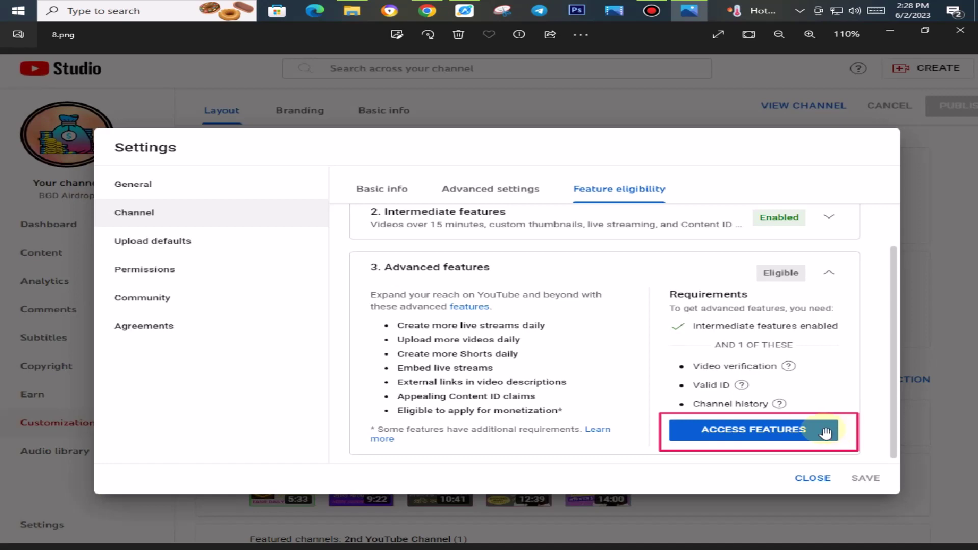
- Advance to 9.png and compare the video verification, valid ID and channel history options for accessing advanced features
left_click(962, 295)
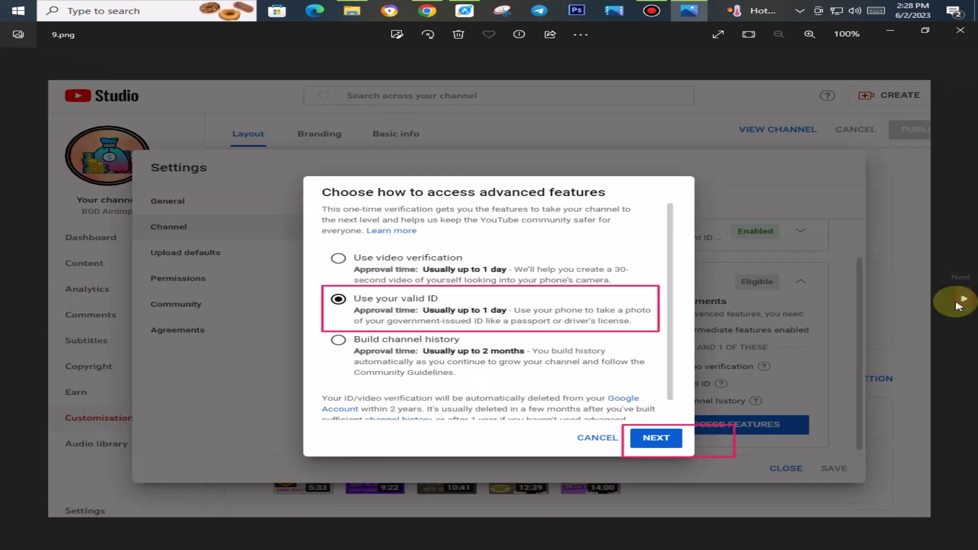
scroll(545, 357, "up", 5)
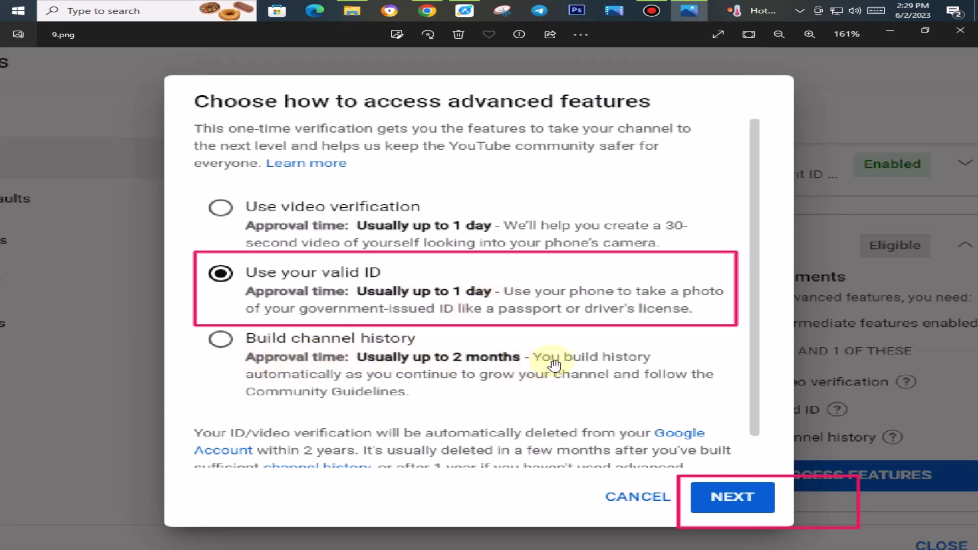
scroll(541, 355, "down", 2)
scroll(542, 356, "down", 1)
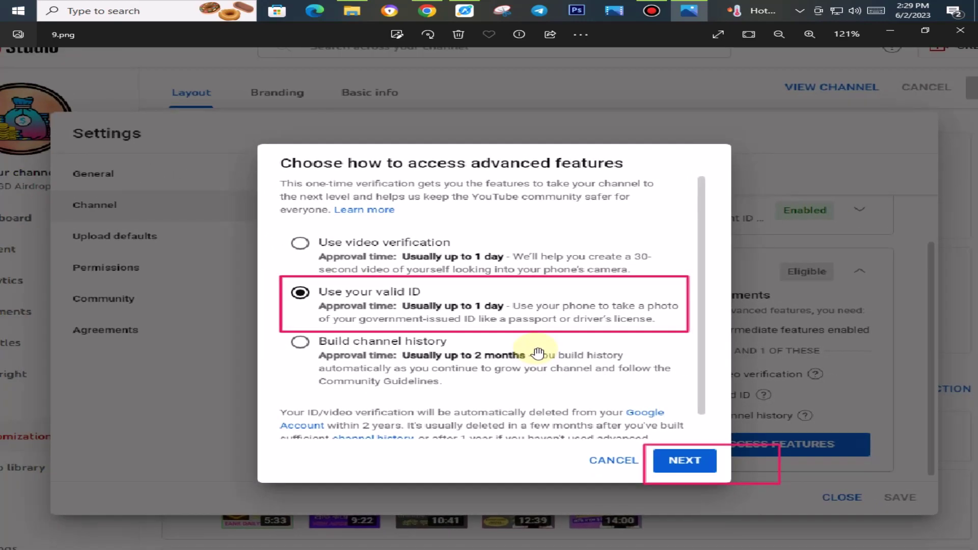
scroll(539, 354, "up", 2)
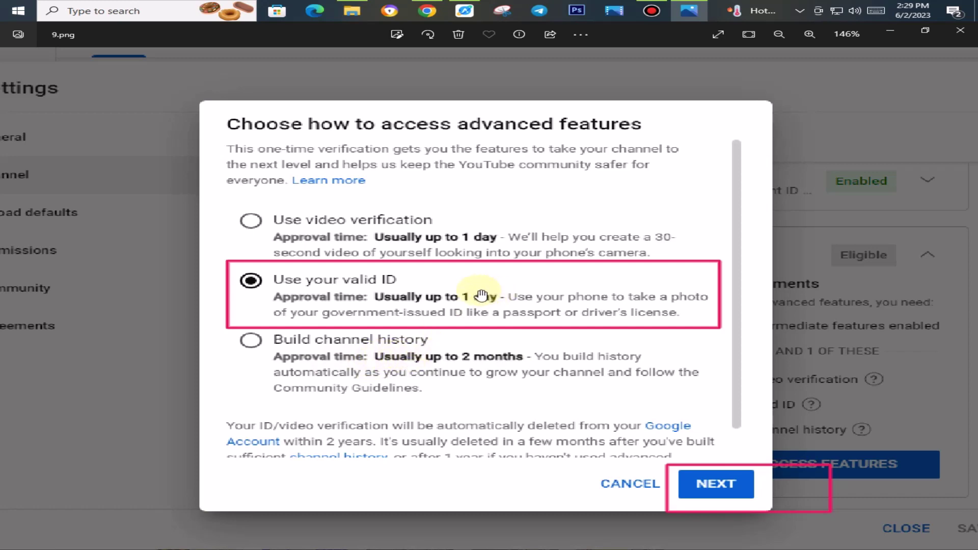
scroll(481, 296, "up", 1)
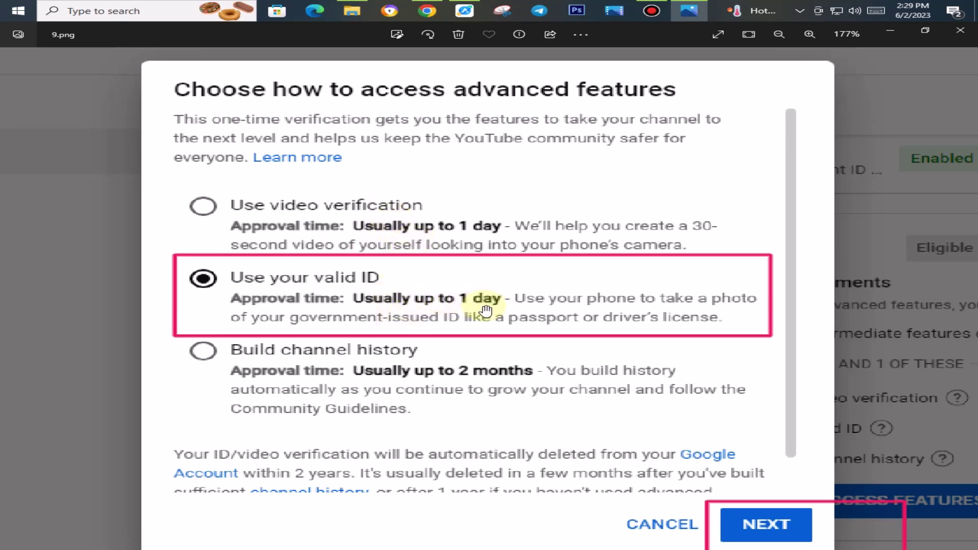
scroll(486, 310, "down", 2)
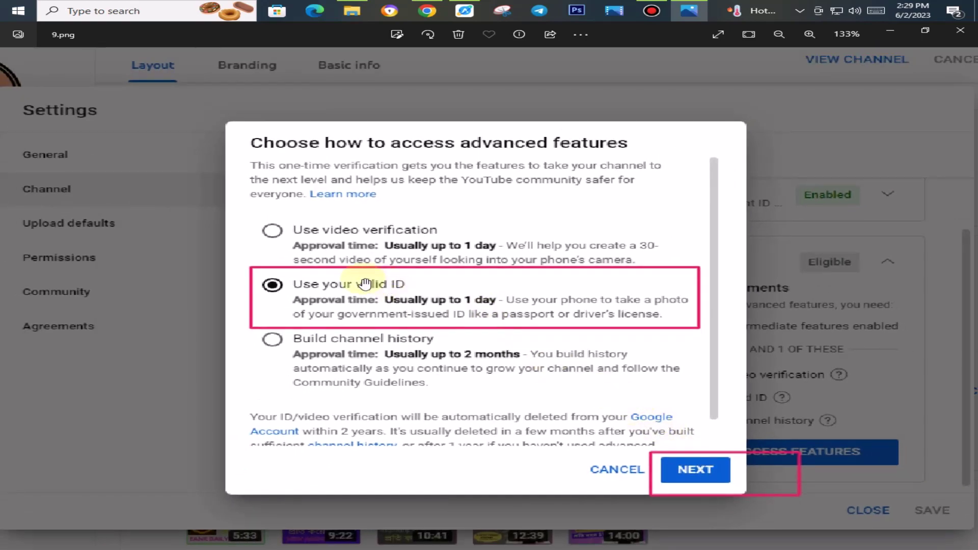
scroll(362, 284, "up", 1)
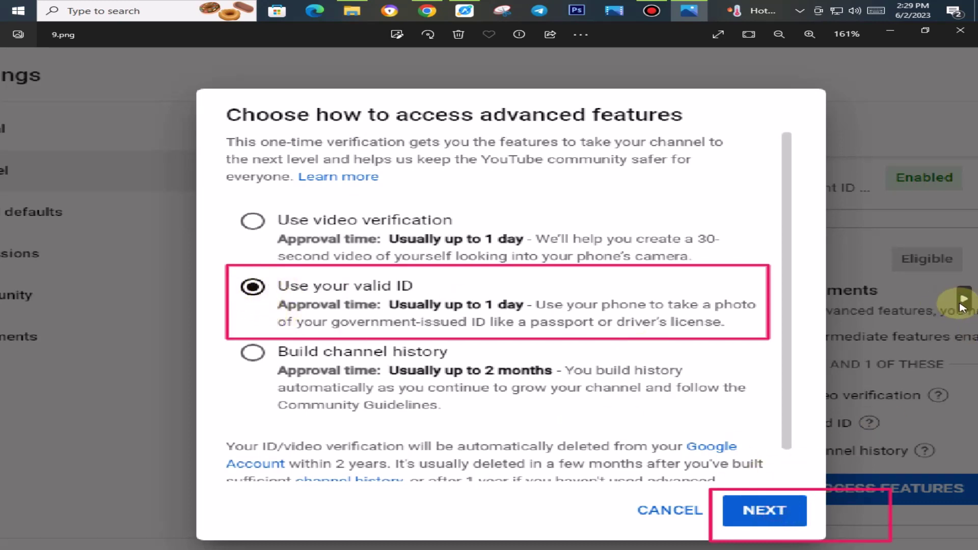
- Advance through 10.png and 11.png, inspecting the highlighted Get email option and the link for submitting the identity document
left_click(963, 299)
scroll(643, 374, "up", 2)
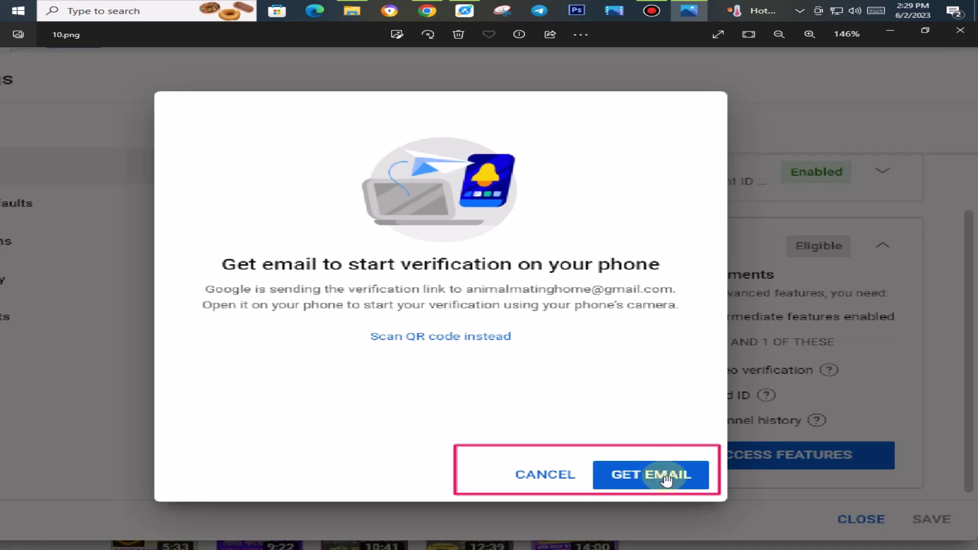
left_click(964, 302)
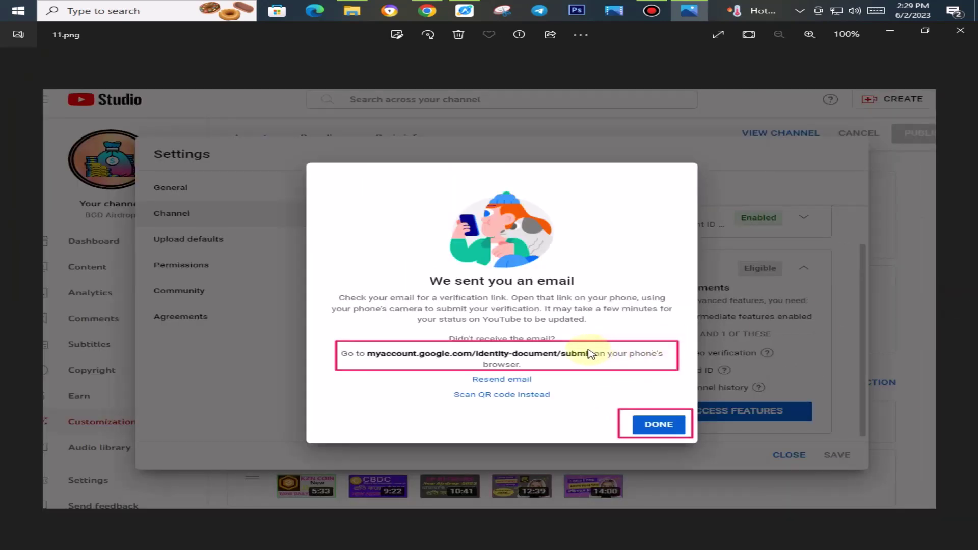
scroll(589, 352, "up", 2)
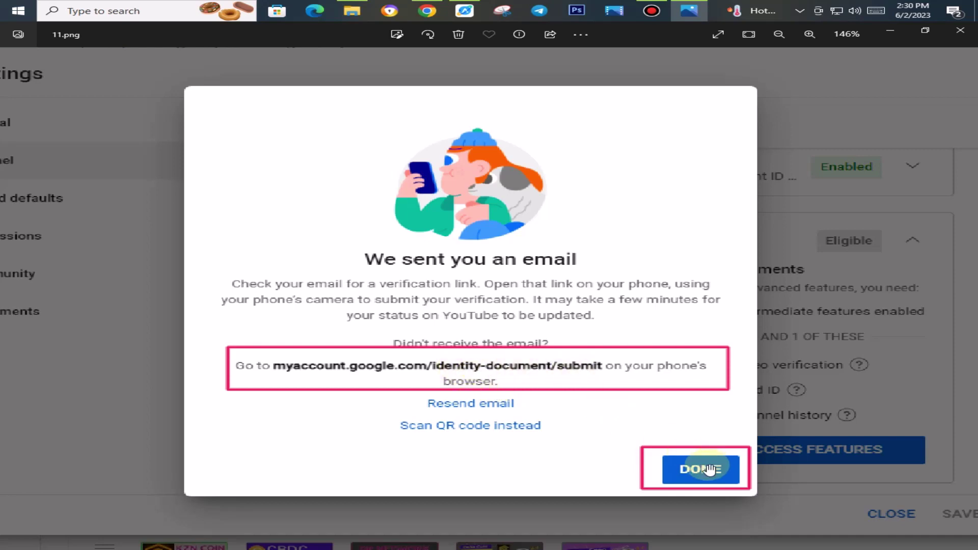
scroll(579, 275, "up", 2)
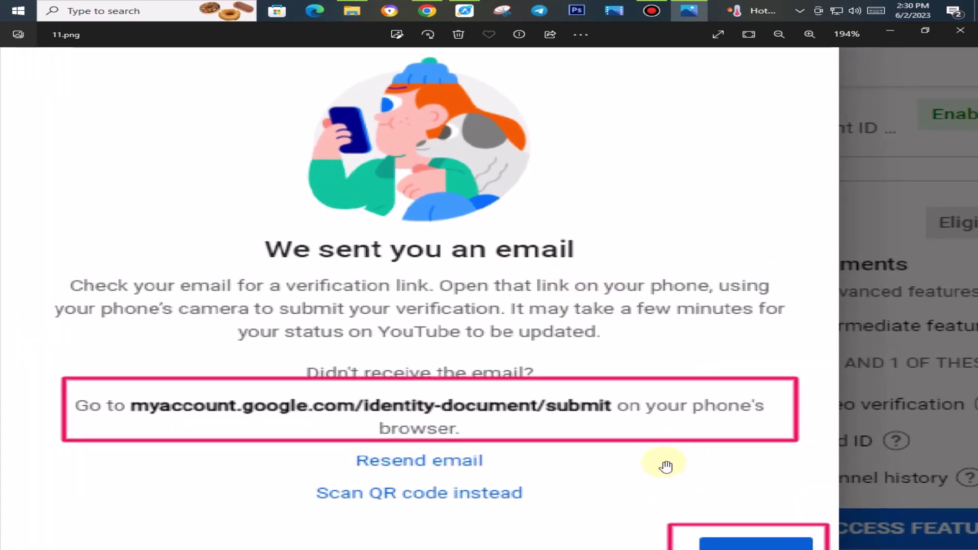
scroll(666, 467, "down", 2)
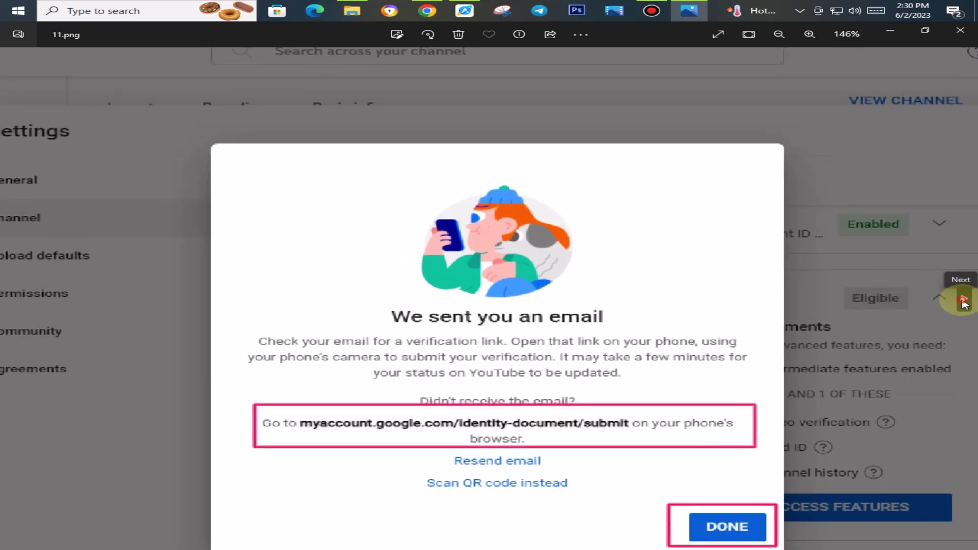
- Advance to 12.png and examine the ID verification email and its Start verification option
left_click(963, 300)
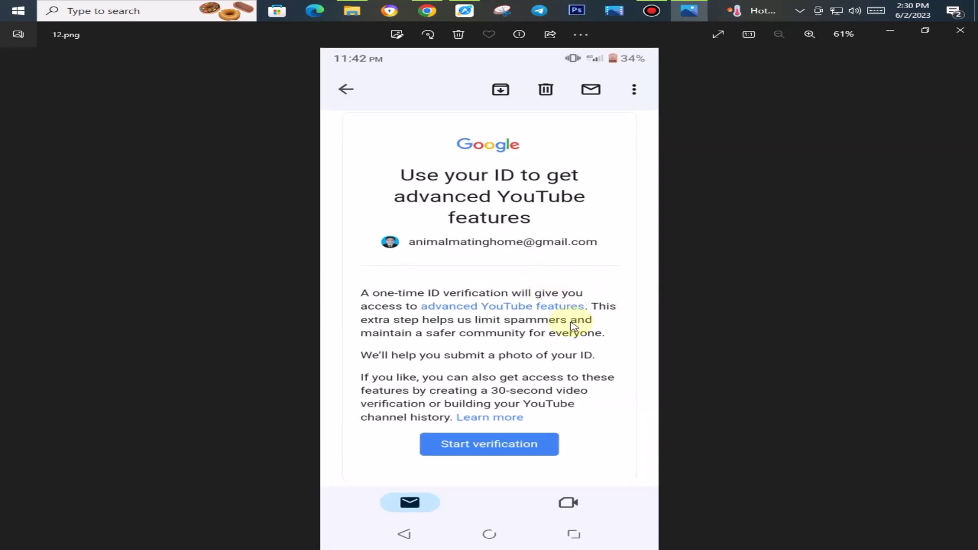
scroll(574, 326, "up", 3)
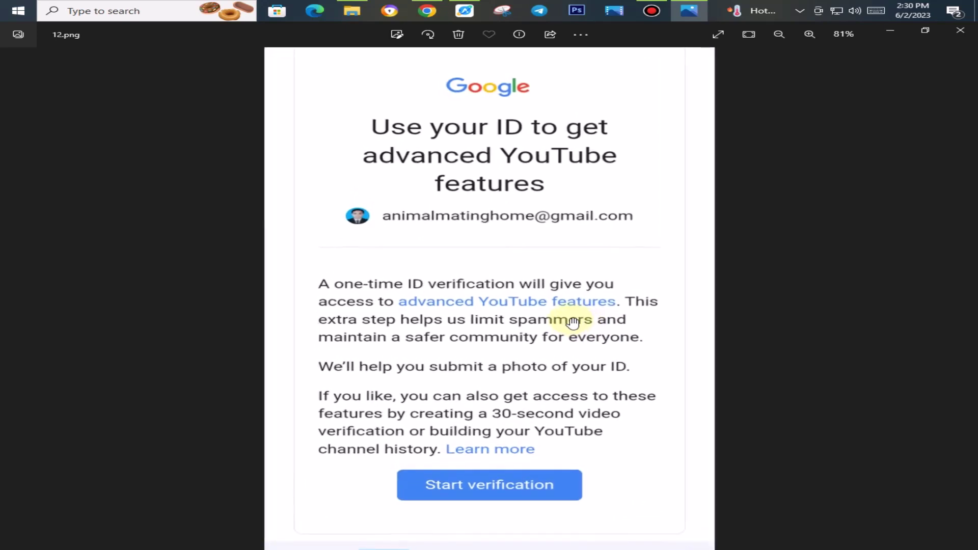
scroll(573, 322, "down", 2)
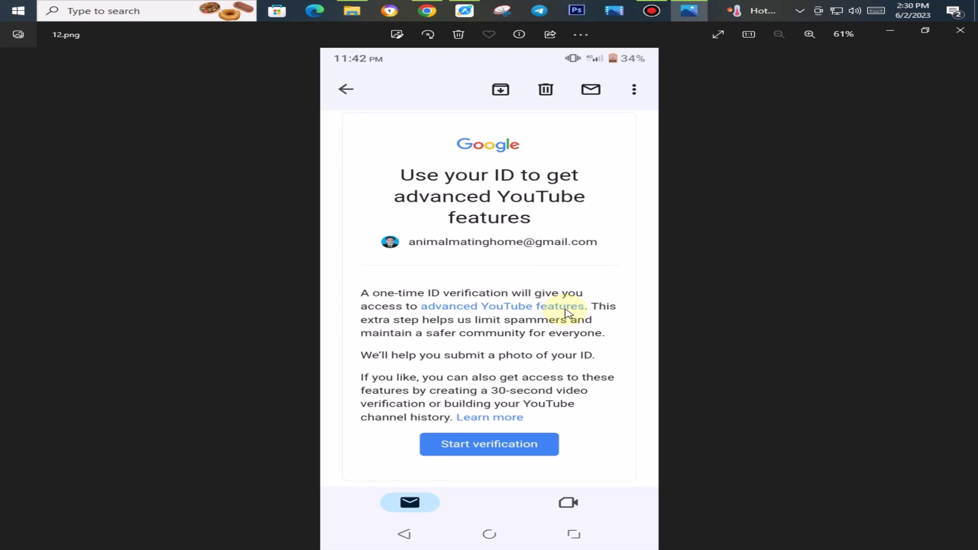
scroll(568, 313, "up", 1)
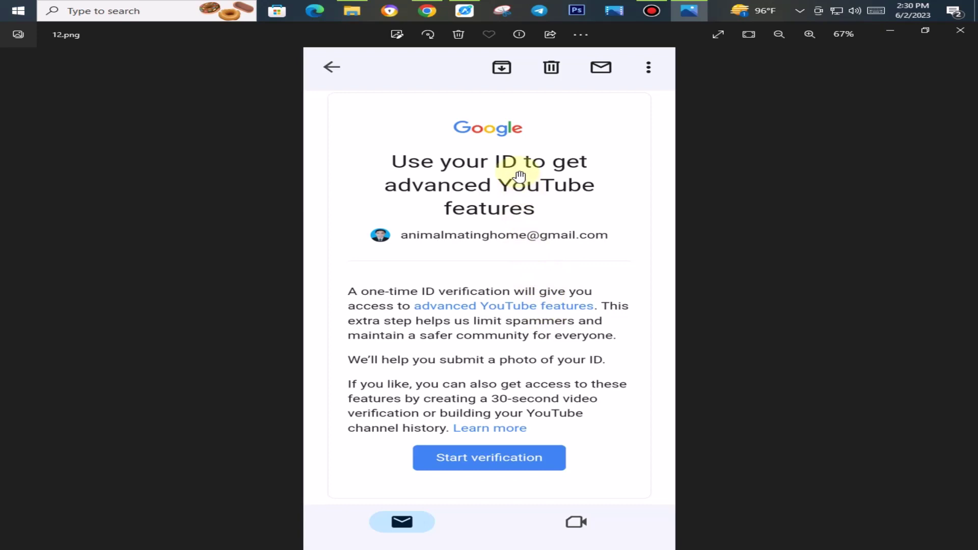
scroll(550, 251, "up", 2)
scroll(550, 252, "down", 2)
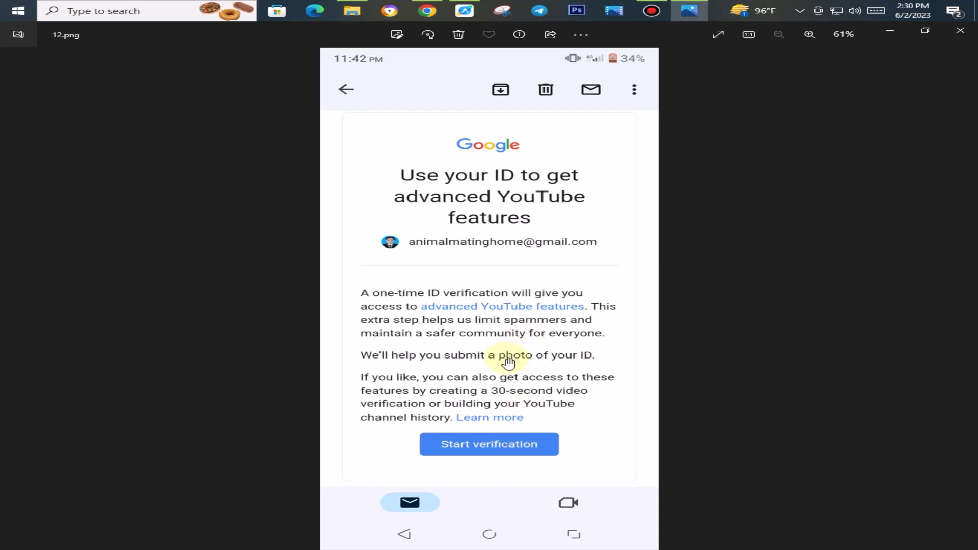
scroll(510, 357, "up", 1)
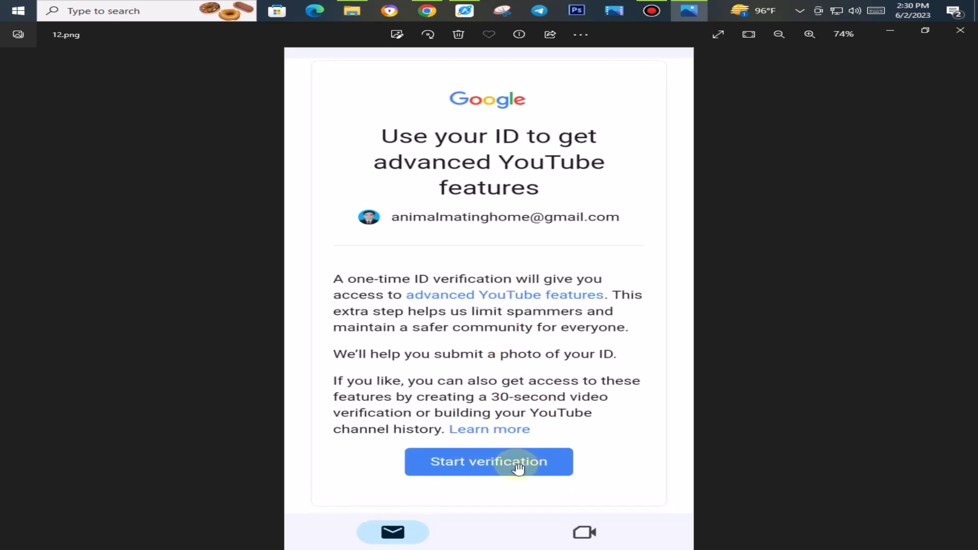
scroll(634, 371, "down", 1)
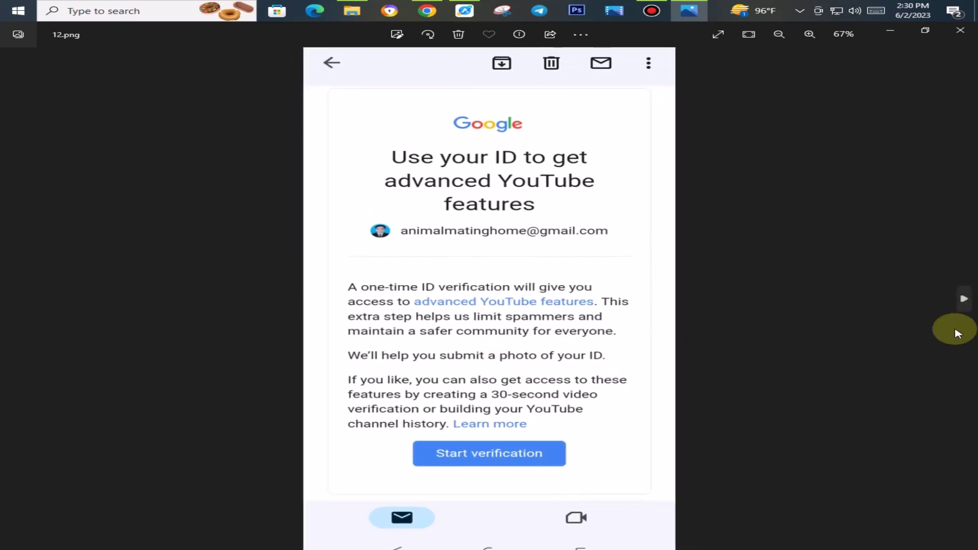
- Advance through 13.png and 14.png, inspecting the date of birth confirmation and the ID storage and deletion terms
left_click(965, 301)
scroll(585, 327, "up", 1)
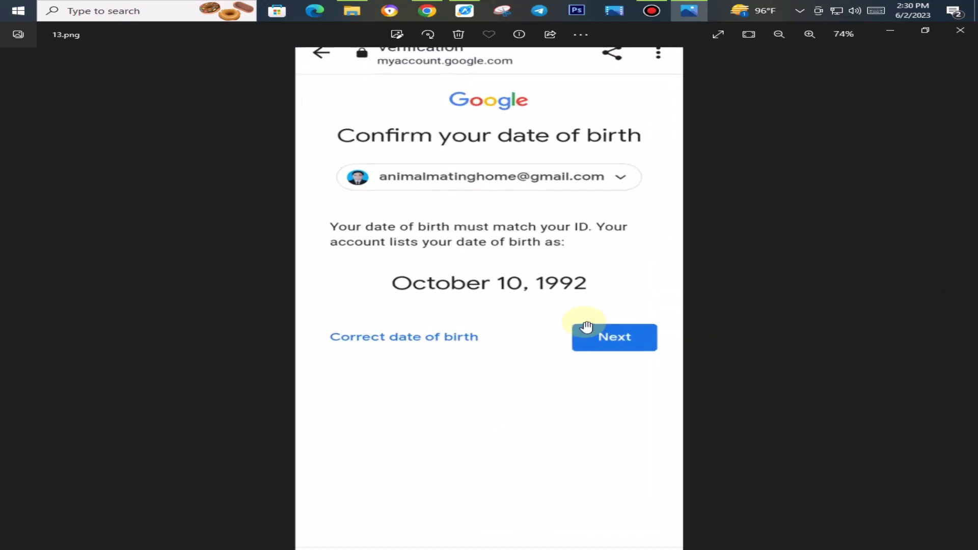
scroll(541, 213, "down", 2)
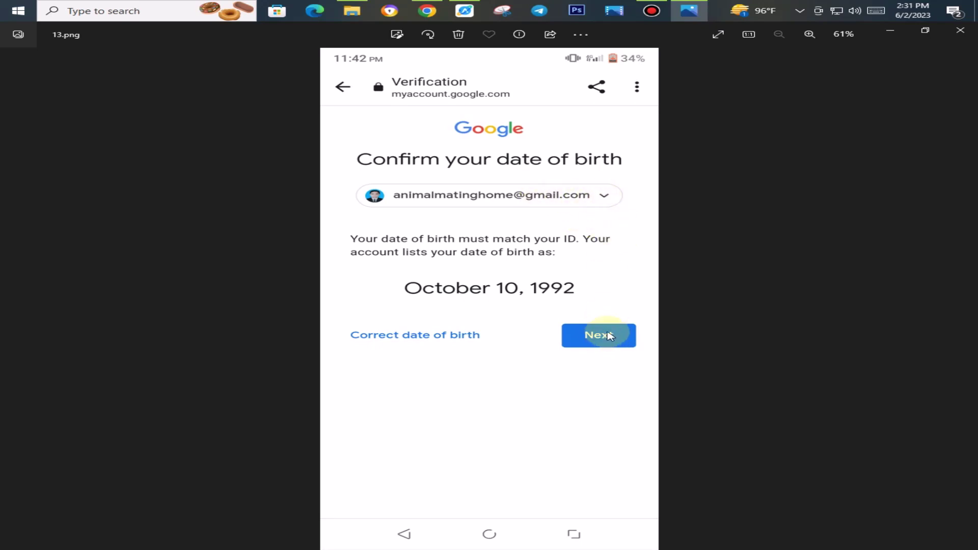
left_click(962, 298)
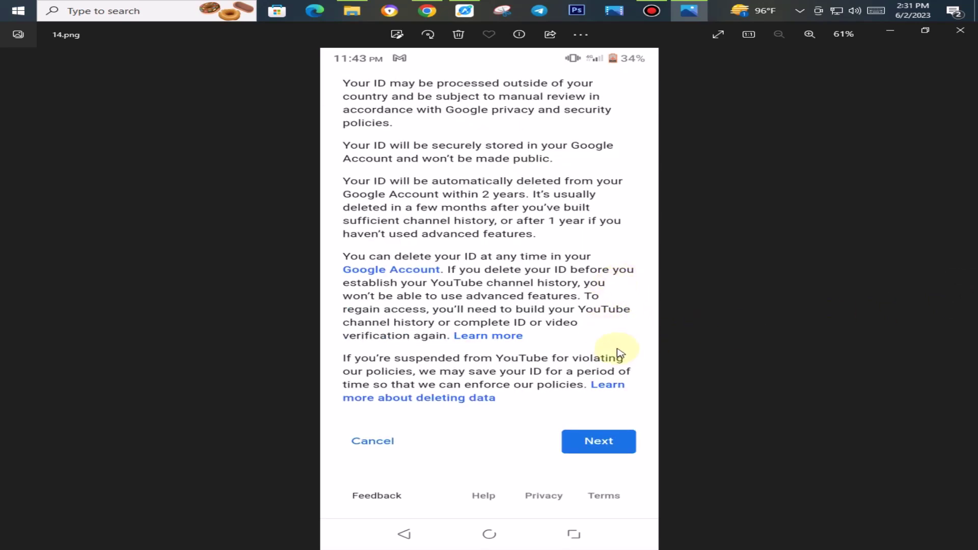
left_click(599, 444)
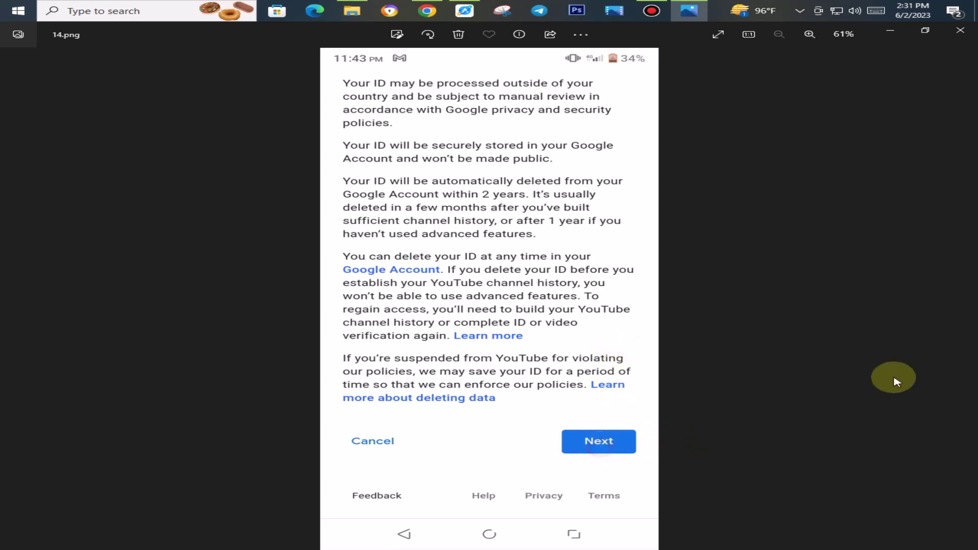
- Advance to 15.png and read the tips on which original ID documents are accepted
left_click(955, 285)
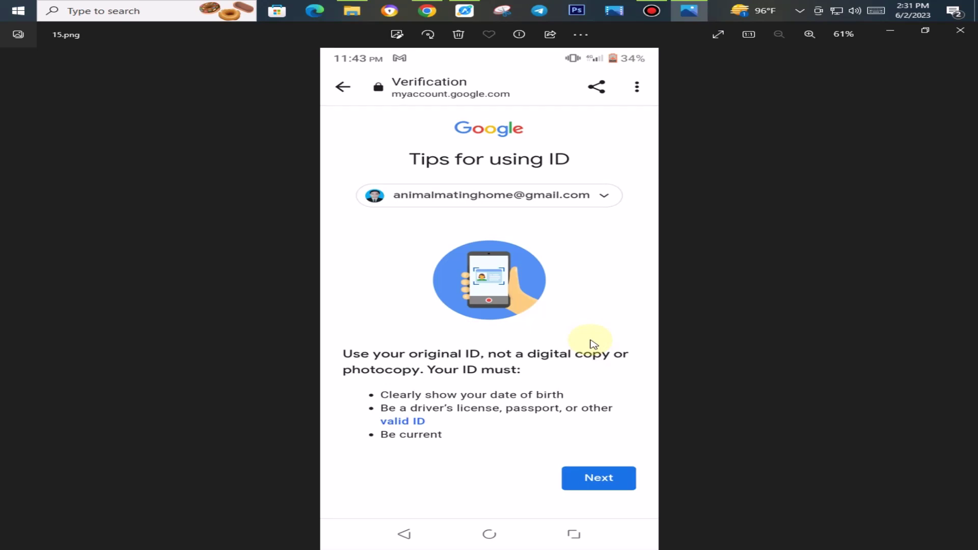
scroll(591, 341, "up", 3)
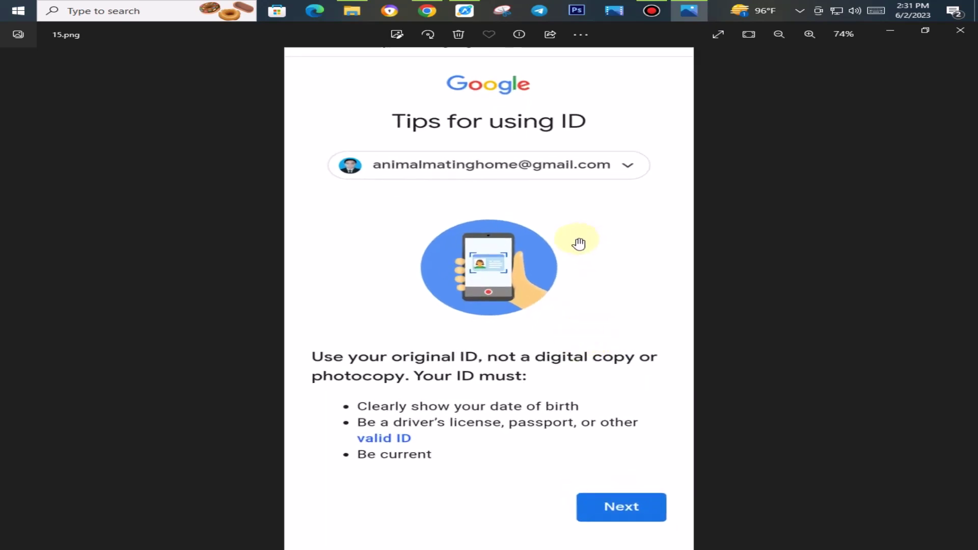
scroll(579, 244, "down", 3)
scroll(549, 288, "up", 1)
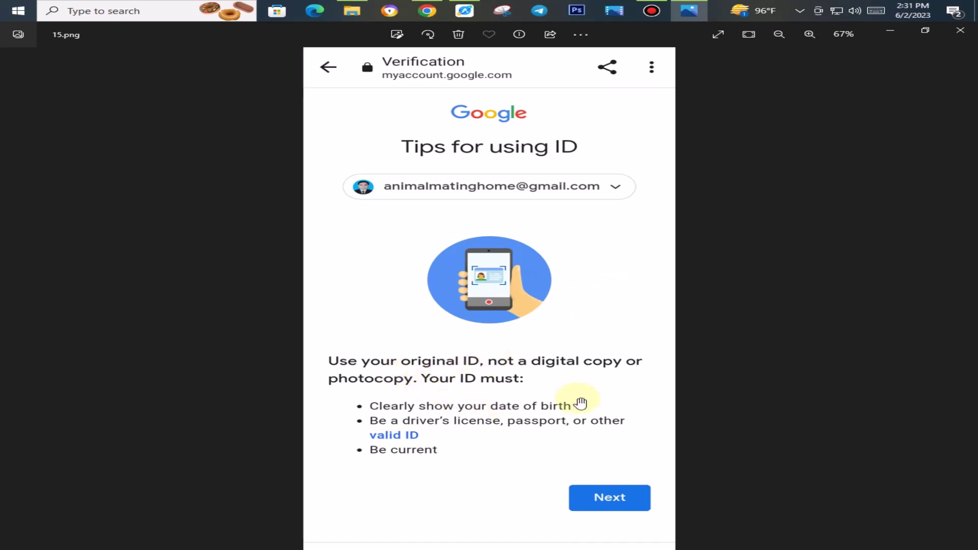
scroll(580, 400, "up", 2)
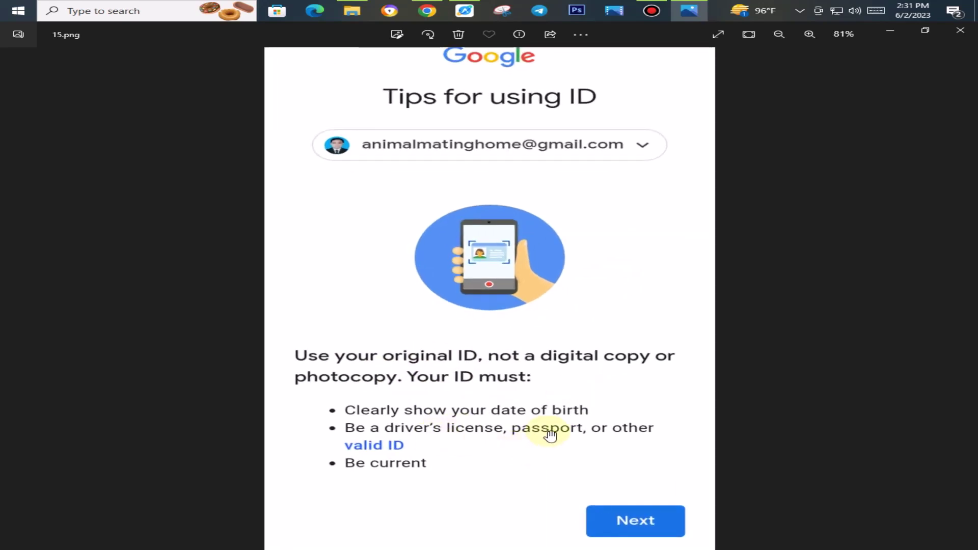
- Advance to 16.png and inspect the ID photo capture screen and its camera control
left_click(963, 300)
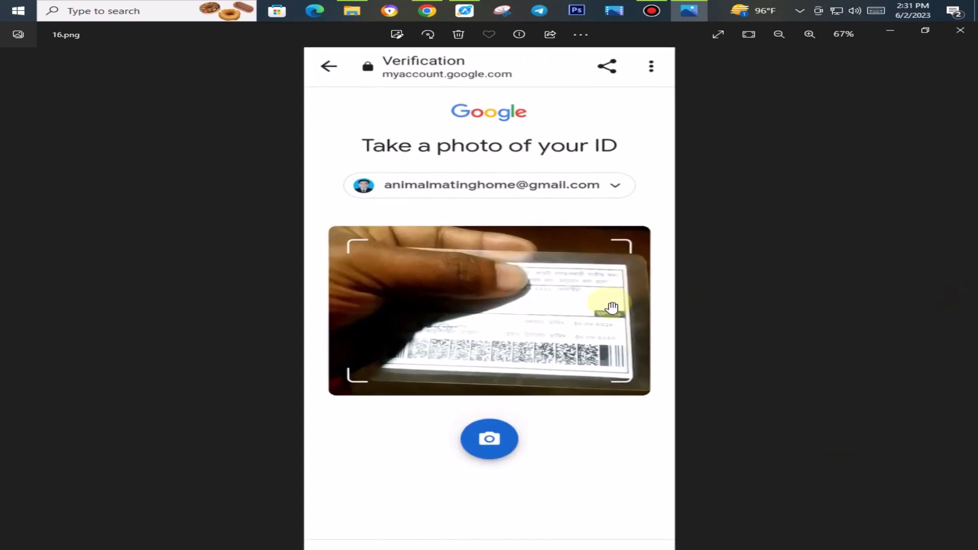
scroll(612, 308, "up", 1)
scroll(612, 307, "down", 1)
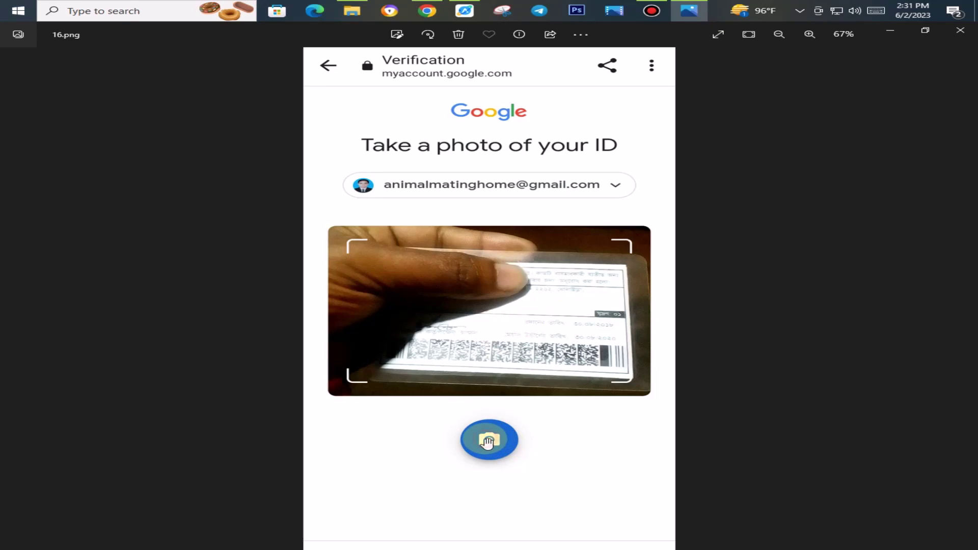
- Advance to 17.png and read the notice about the submitted ID's review
left_click(965, 299)
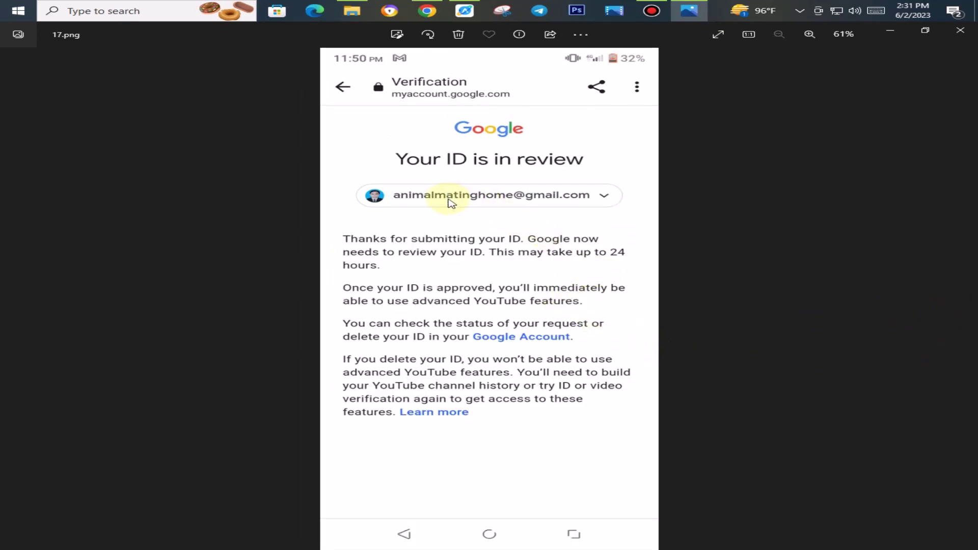
scroll(443, 187, "up", 1)
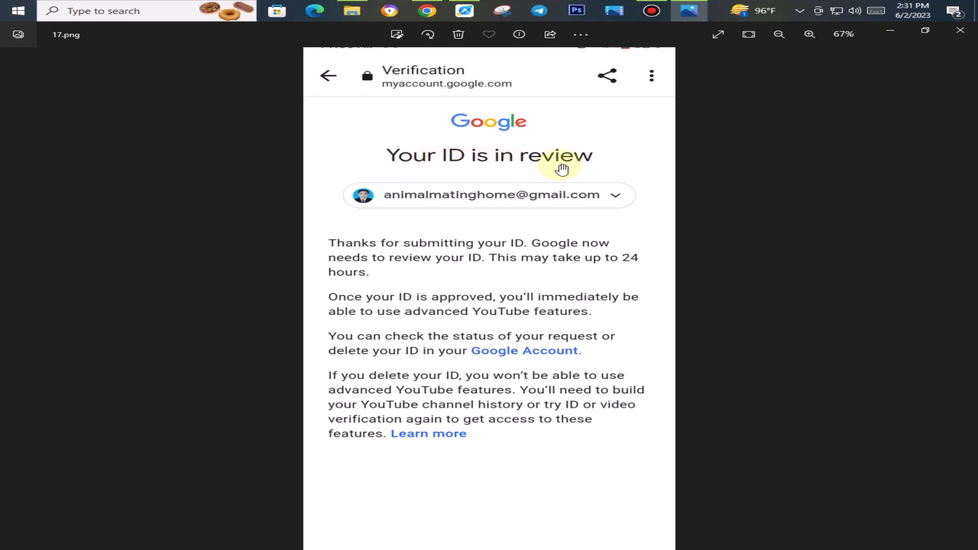
scroll(598, 201, "down", 1)
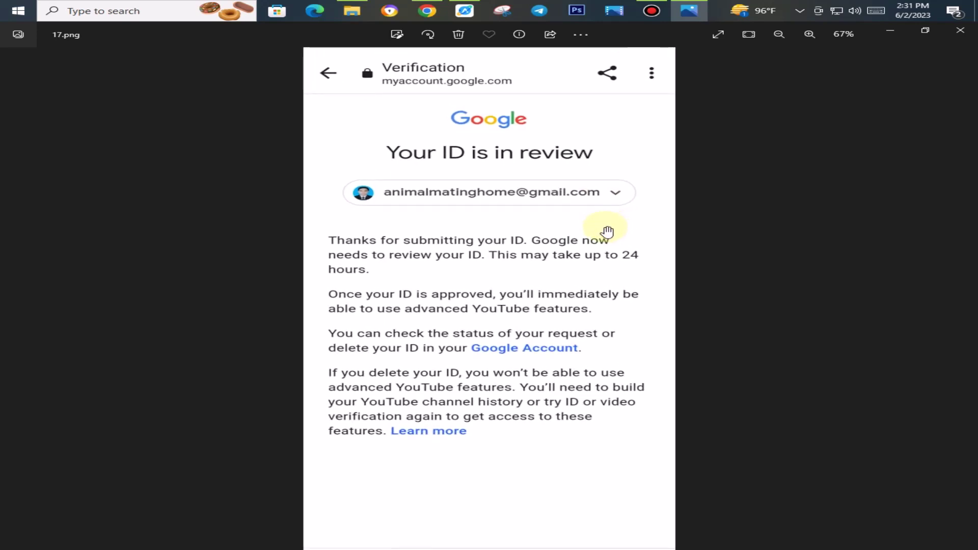
- Advance to 18.png and examine the highlighted Advanced features status and the Valid ID requirement
left_click(961, 300)
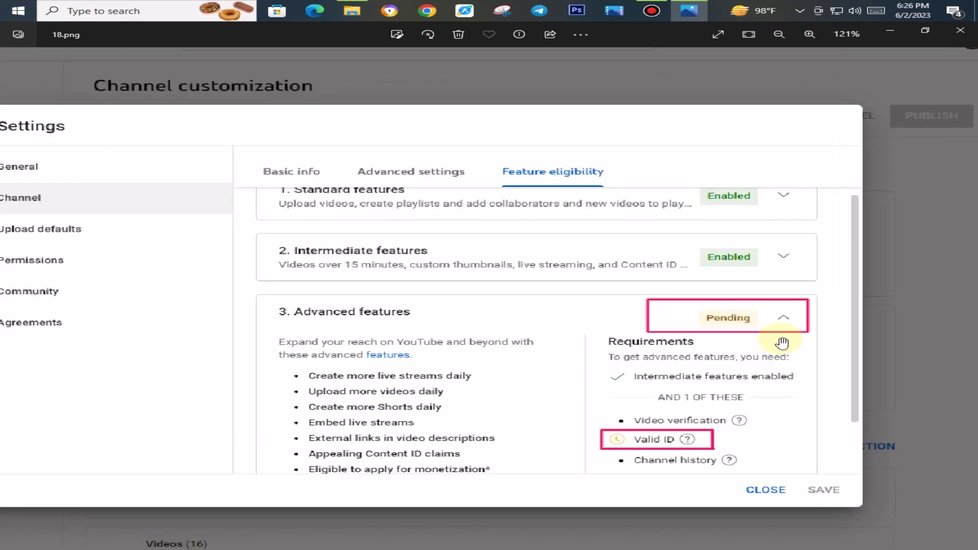
scroll(782, 340, "down", 2)
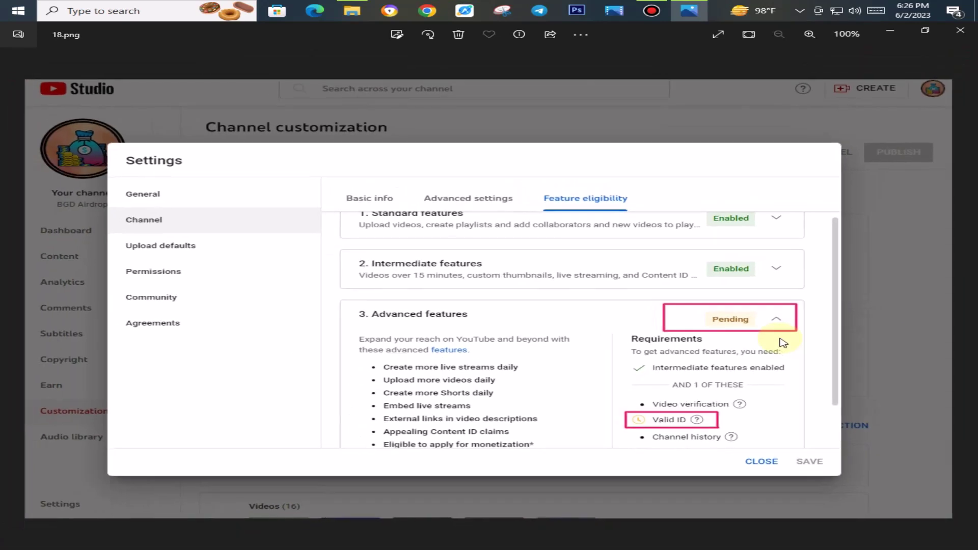
scroll(782, 344, "up", 1)
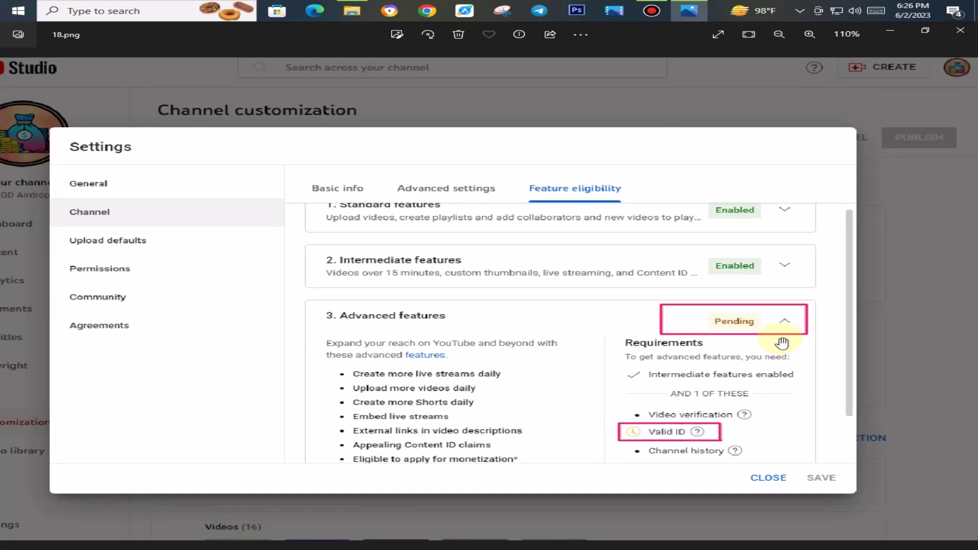
scroll(782, 343, "up", 1)
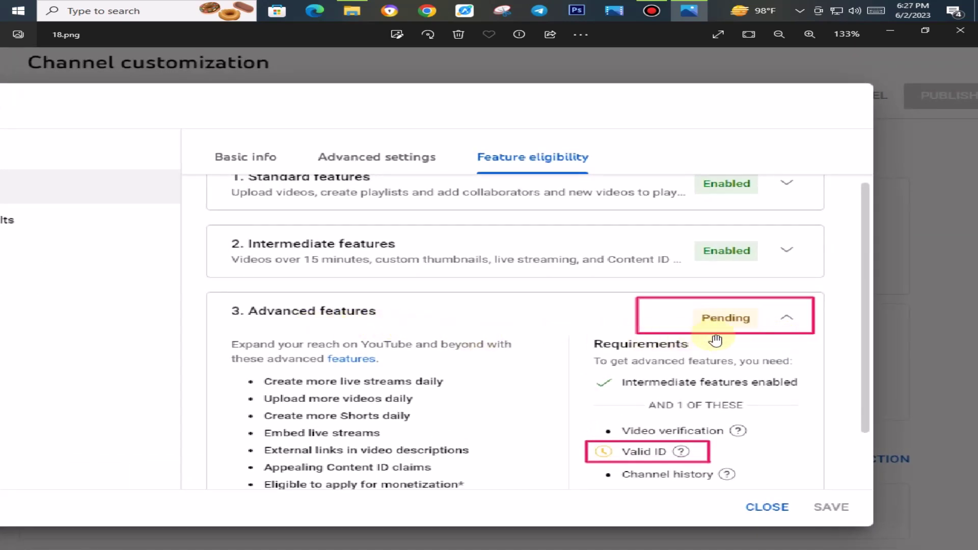
scroll(787, 338, "up", 2)
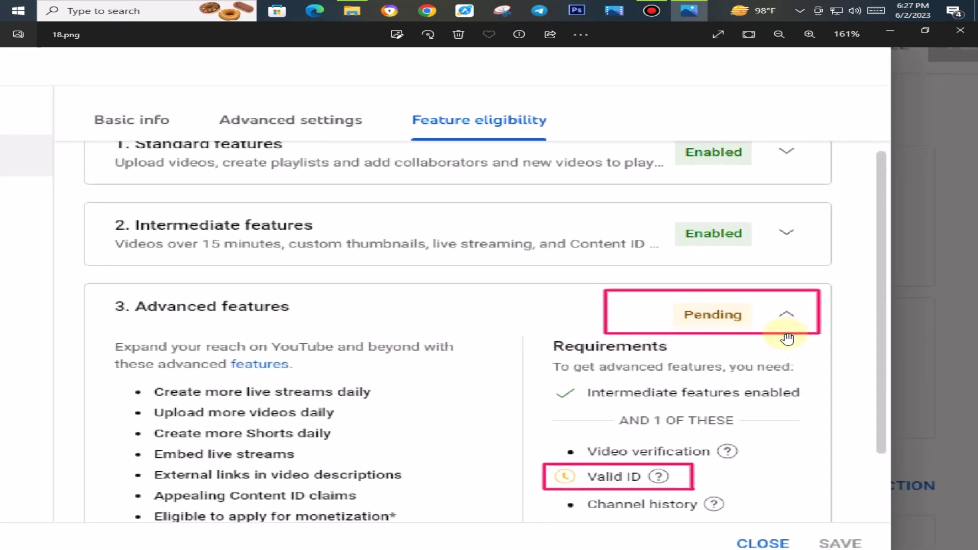
scroll(787, 338, "down", 3)
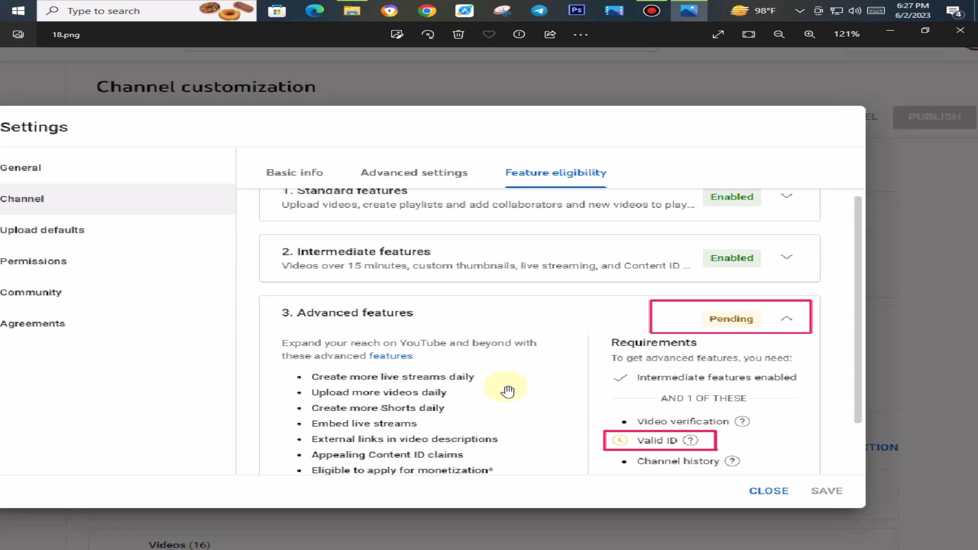
scroll(508, 391, "up", 2)
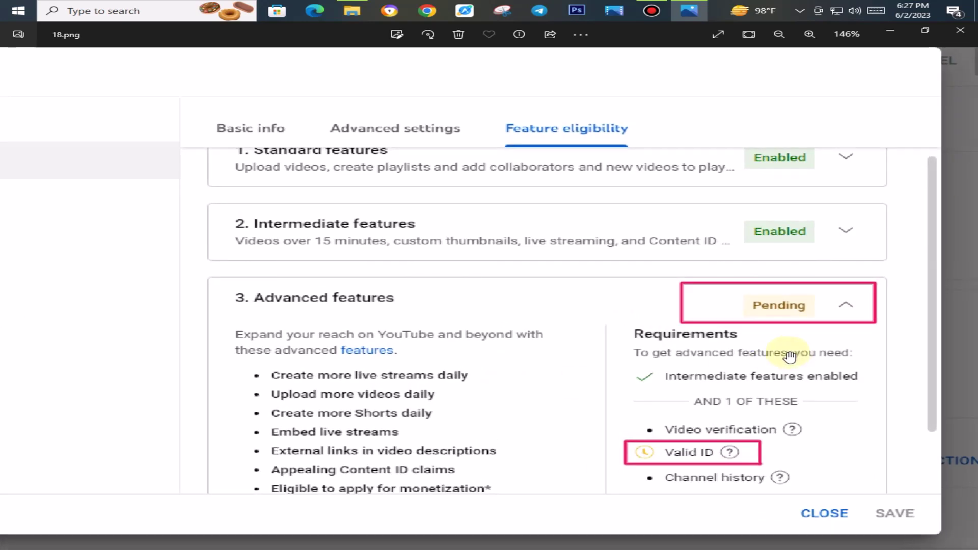
scroll(859, 343, "down", 2)
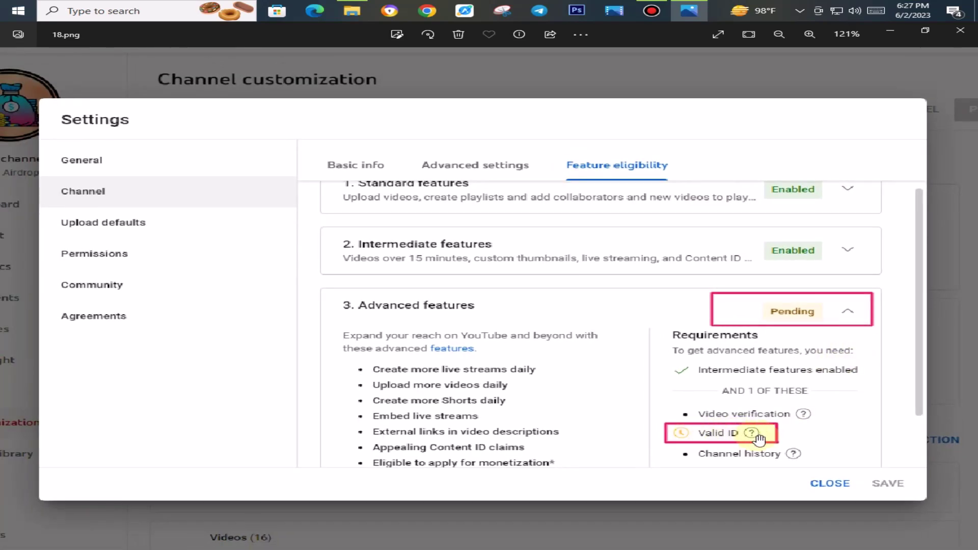
scroll(759, 437, "up", 2)
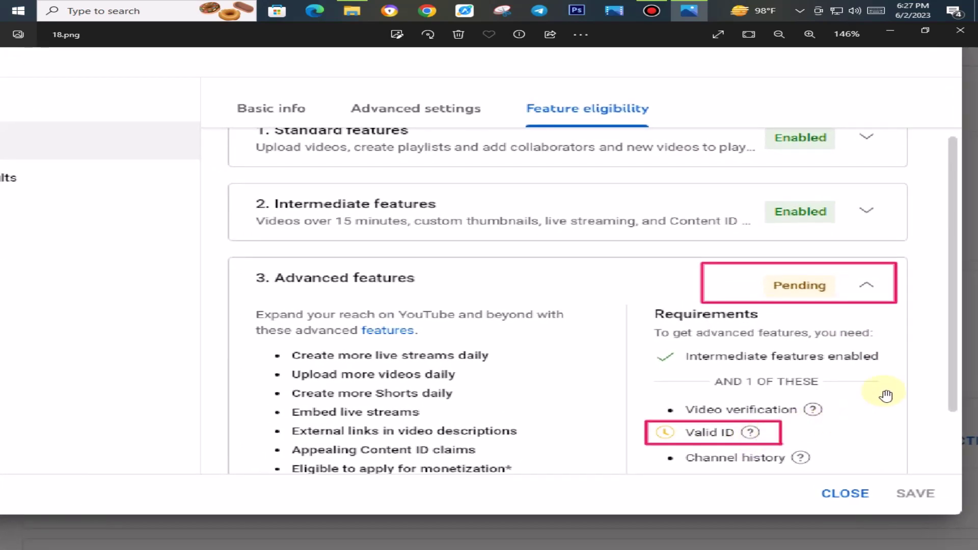
scroll(876, 402, "down", 2)
scroll(858, 408, "up", 2)
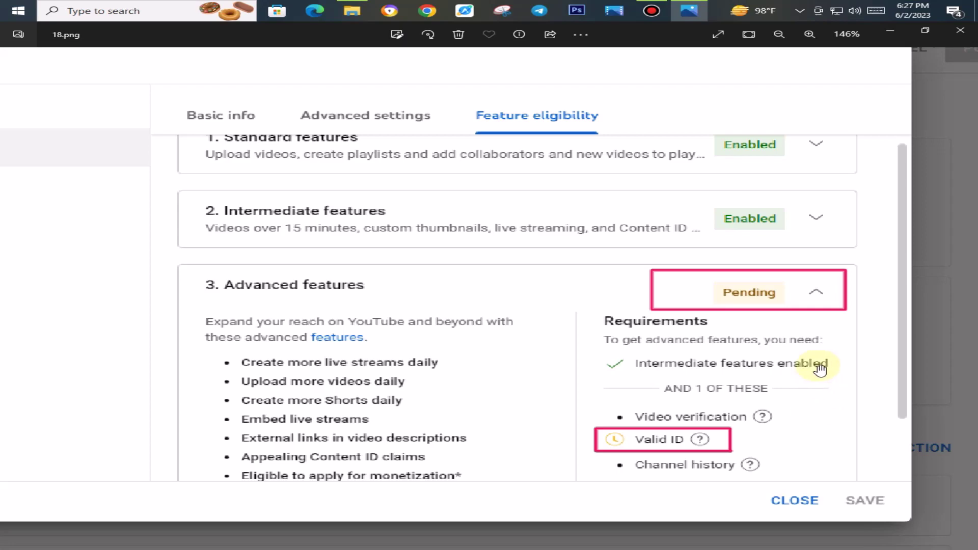
scroll(832, 384, "down", 2)
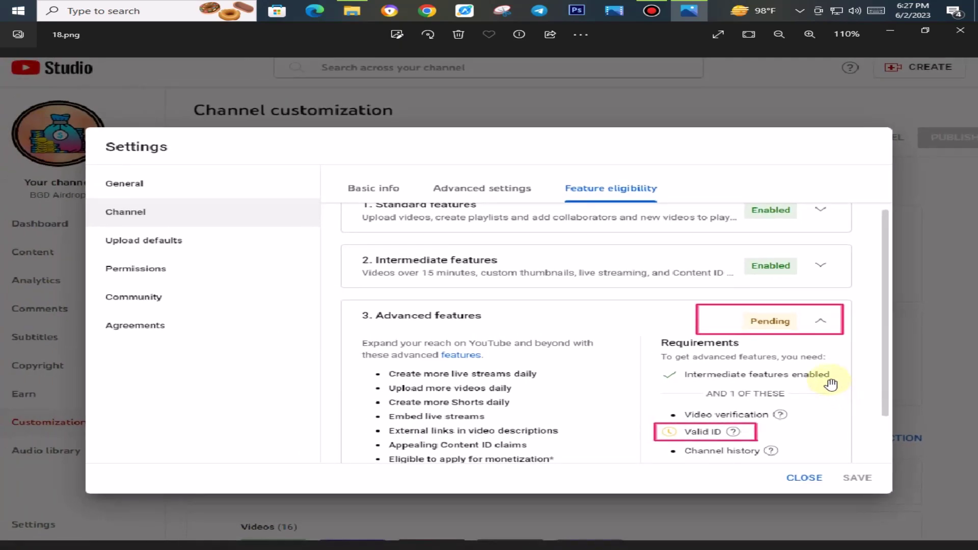
scroll(831, 385, "up", 1)
scroll(832, 385, "down", 2)
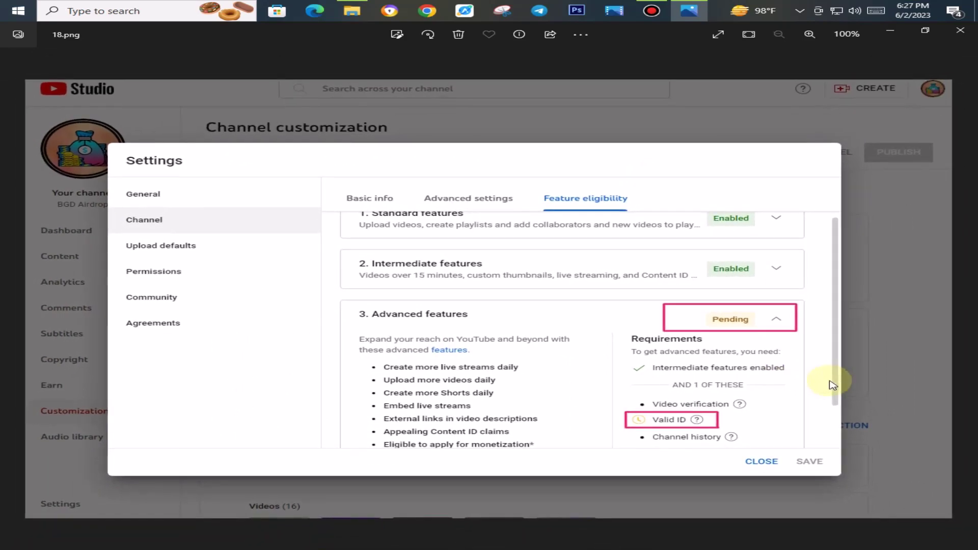
scroll(833, 384, "up", 1)
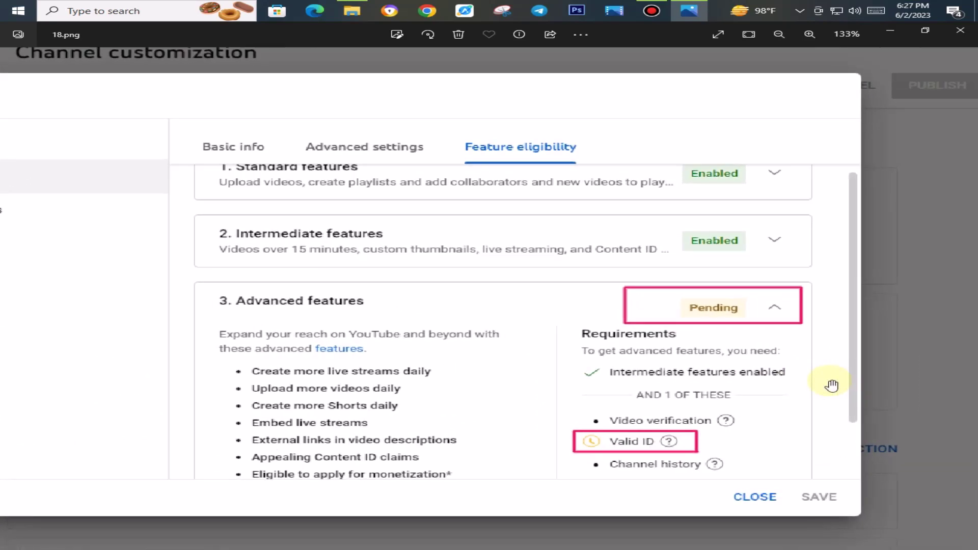
scroll(832, 384, "down", 1)
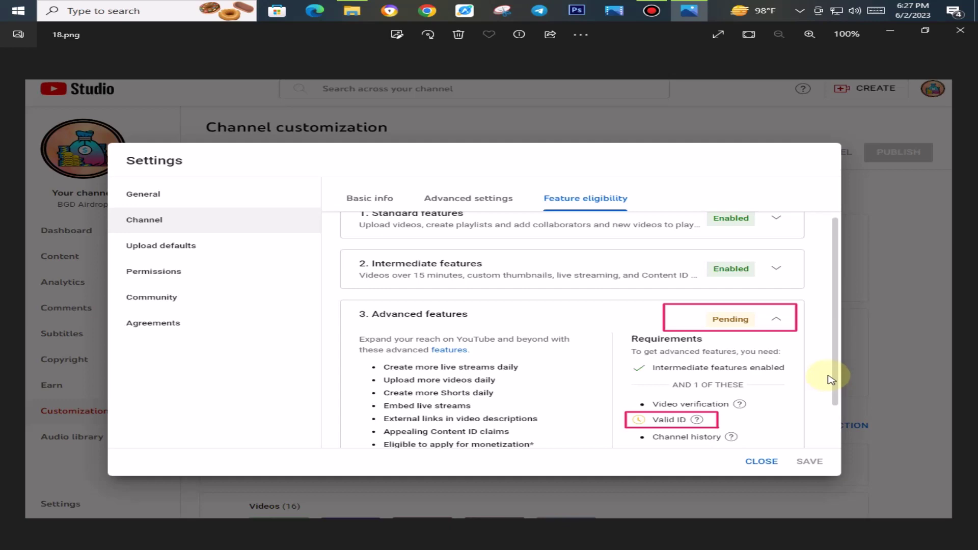
scroll(831, 380, "up", 2)
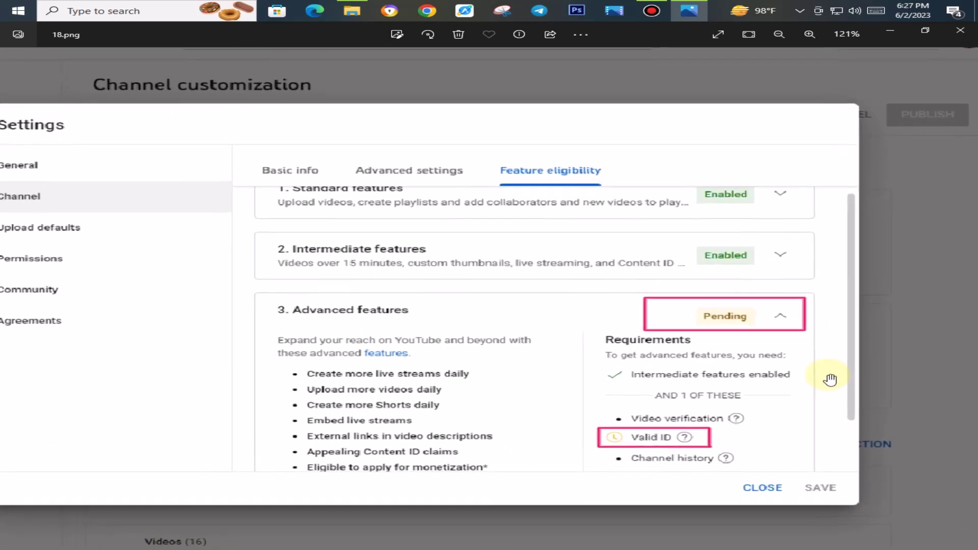
scroll(830, 379, "down", 2)
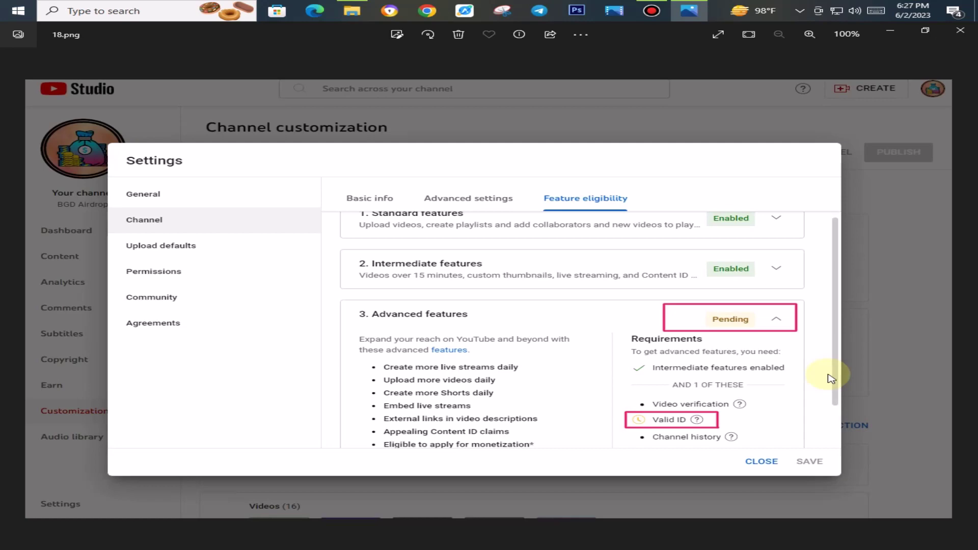
scroll(832, 378, "up", 2)
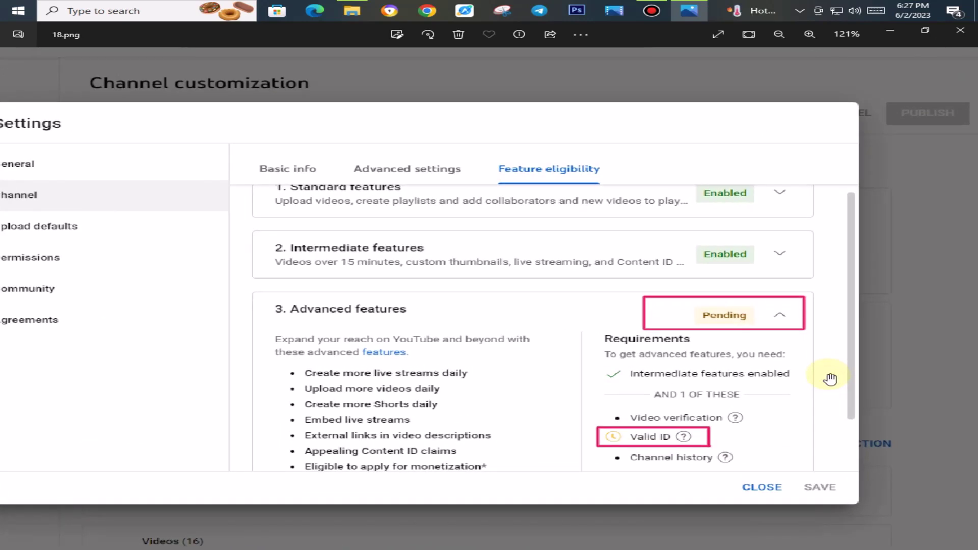
scroll(830, 380, "down", 2)
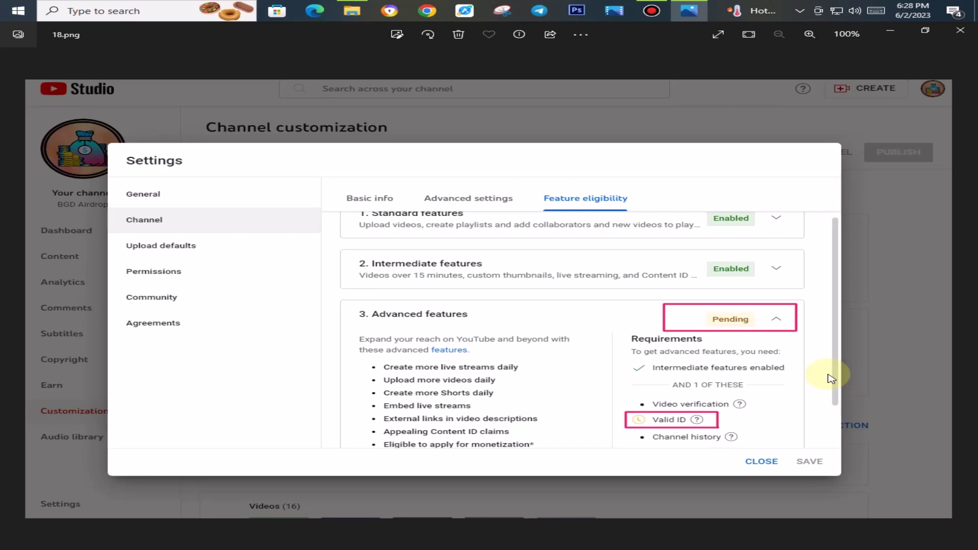
scroll(832, 379, "up", 2)
scroll(831, 378, "down", 2)
scroll(832, 379, "up", 1)
scroll(830, 379, "down", 1)
scroll(832, 378, "up", 2)
scroll(831, 377, "down", 2)
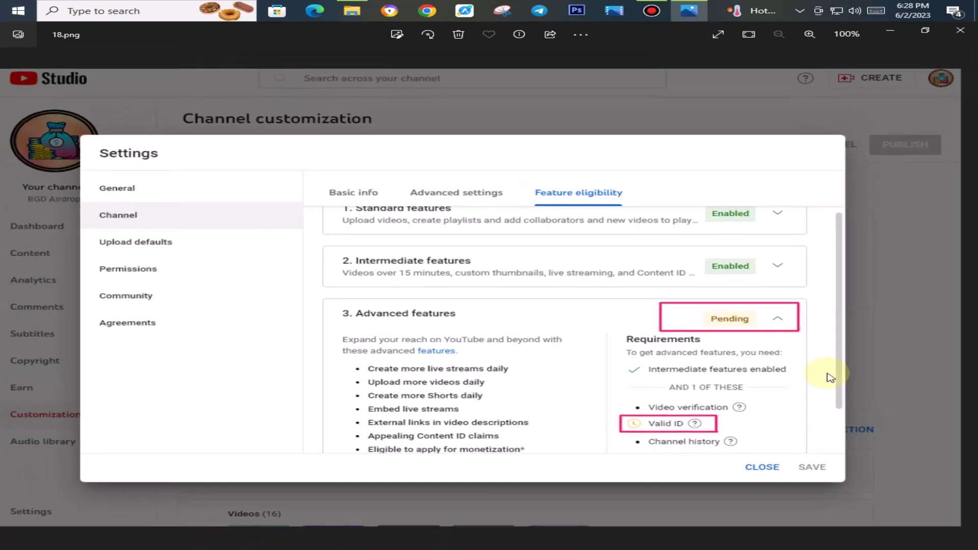